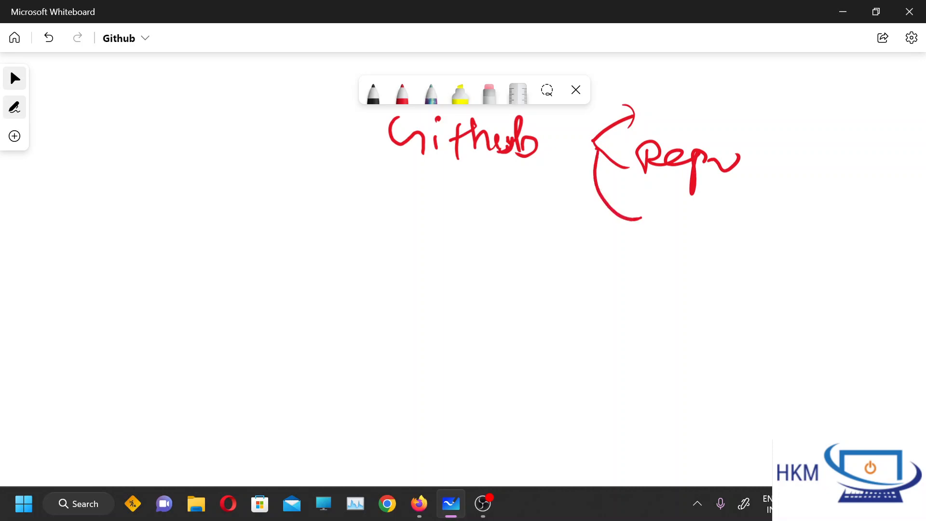
Handwrite "Delete" in red at the lower branch arrow, then underline it and the "Github" heading.
{"action": "mouse_move", "coordinate": [640, 201]}
{"action": "left_mouse_down"}
{"action": "mouse_move", "coordinate": [644, 226]}
{"action": "mouse_move", "coordinate": [769, 215]}
{"action": "mouse_move", "coordinate": [762, 197]}
{"action": "left_mouse_up"}
{"action": "left_click_drag", "start_coordinate": [659, 235], "coordinate": [779, 226]}
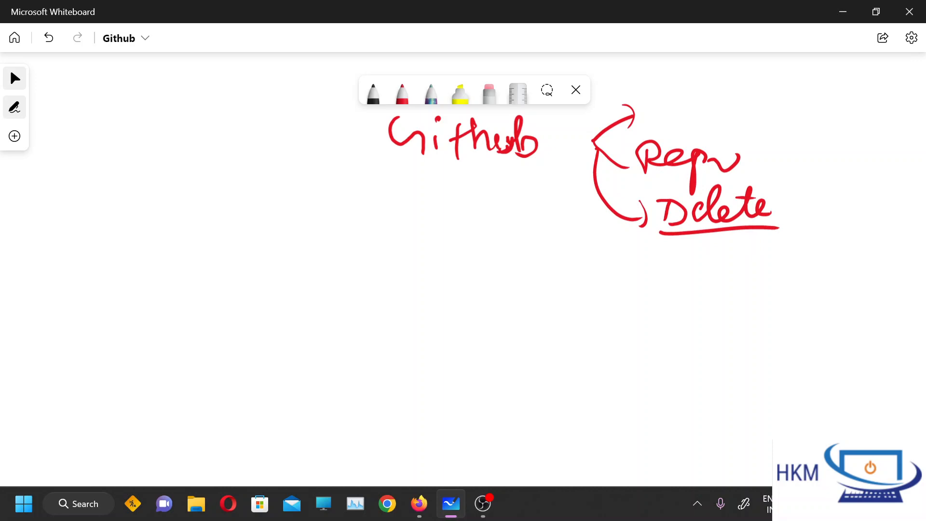
{"action": "left_click_drag", "start_coordinate": [372, 171], "coordinate": [573, 155]}
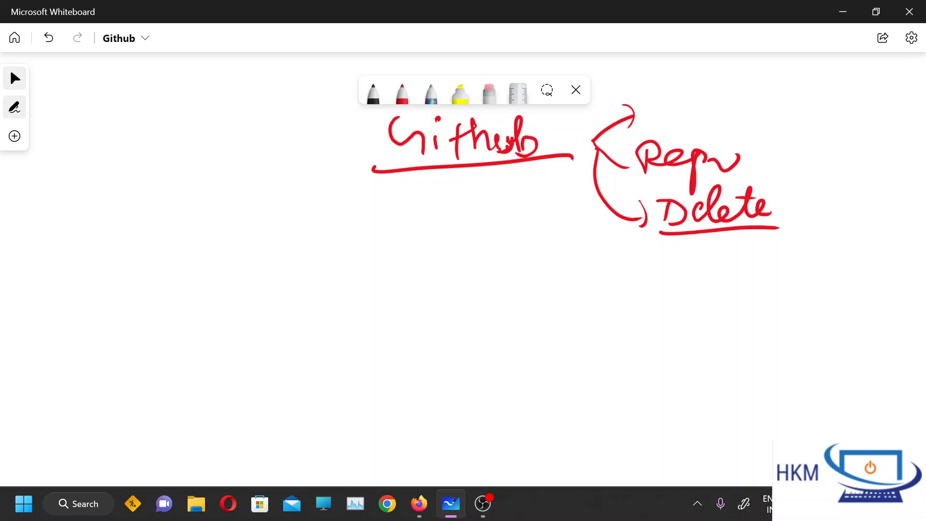
Handwrite "git → local repo" in red beneath the underlined "Github" heading.
{"action": "mouse_move", "coordinate": [295, 211]}
{"action": "left_mouse_down"}
{"action": "mouse_move", "coordinate": [297, 259]}
{"action": "mouse_move", "coordinate": [277, 242]}
{"action": "left_mouse_up"}
{"action": "left_click_drag", "start_coordinate": [310, 226], "coordinate": [312, 236]}
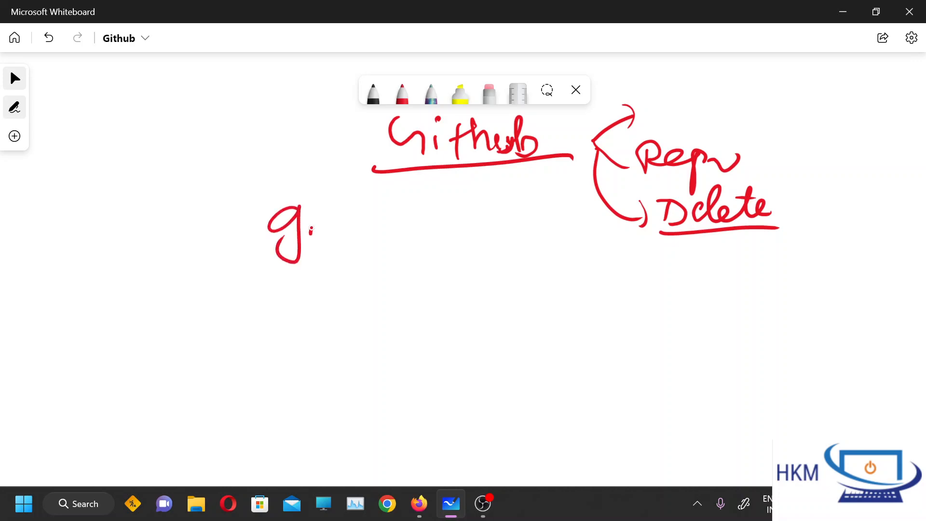
{"action": "left_click", "coordinate": [312, 210]}
{"action": "mouse_move", "coordinate": [336, 204]}
{"action": "left_mouse_down"}
{"action": "mouse_move", "coordinate": [329, 239]}
{"action": "mouse_move", "coordinate": [379, 231]}
{"action": "left_mouse_up"}
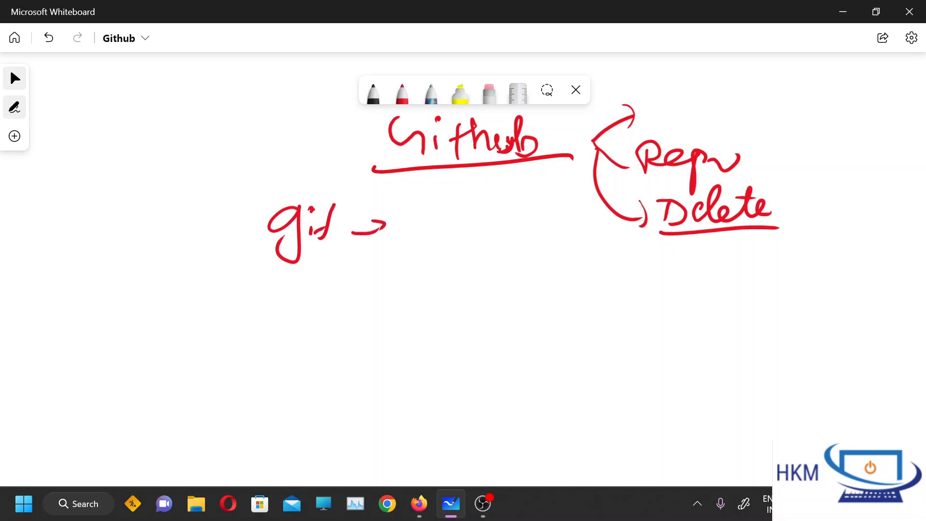
{"action": "mouse_move", "coordinate": [411, 197]}
{"action": "left_mouse_down"}
{"action": "mouse_move", "coordinate": [420, 222]}
{"action": "mouse_move", "coordinate": [513, 235]}
{"action": "mouse_move", "coordinate": [530, 222]}
{"action": "left_mouse_up"}
{"action": "left_click_drag", "start_coordinate": [528, 217], "coordinate": [552, 224]}
{"action": "mouse_move", "coordinate": [556, 222]}
{"action": "left_mouse_down"}
{"action": "mouse_move", "coordinate": [562, 235]}
{"action": "mouse_move", "coordinate": [575, 220]}
{"action": "left_mouse_up"}
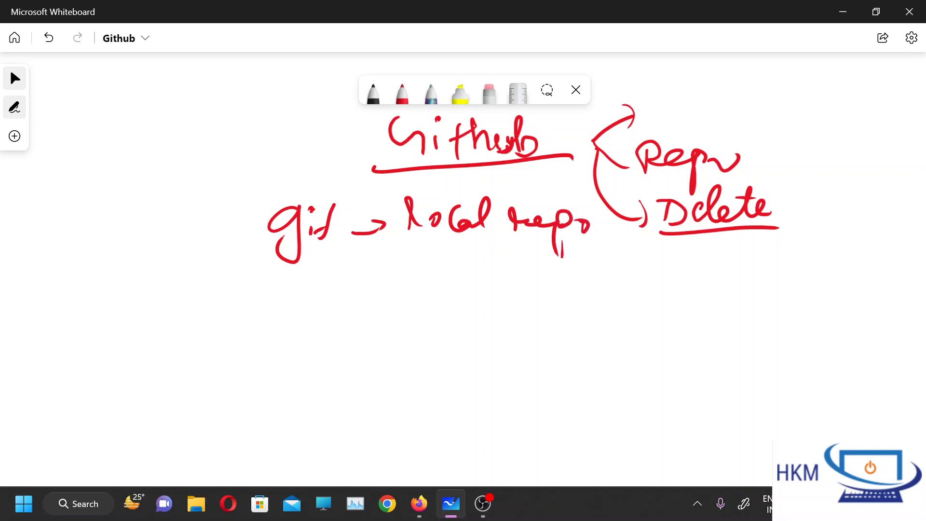
Draw a curly brace and an outlined arrow before "git", and underline "local repo".
{"action": "mouse_move", "coordinate": [261, 198]}
{"action": "left_mouse_down"}
{"action": "mouse_move", "coordinate": [247, 244]}
{"action": "mouse_move", "coordinate": [260, 292]}
{"action": "left_mouse_up"}
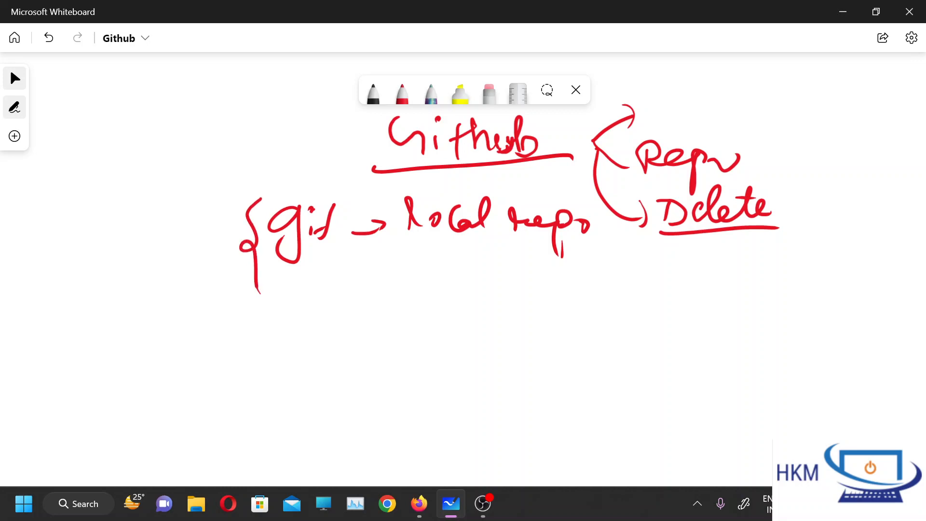
{"action": "left_click_drag", "start_coordinate": [143, 236], "coordinate": [201, 224]}
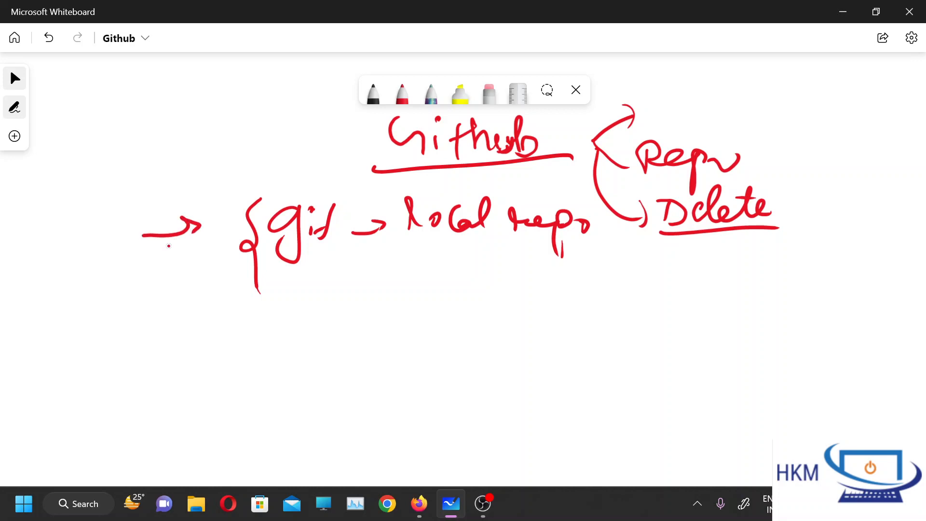
{"action": "mouse_move", "coordinate": [143, 258]}
{"action": "left_mouse_down"}
{"action": "mouse_move", "coordinate": [226, 217]}
{"action": "mouse_move", "coordinate": [144, 256]}
{"action": "left_mouse_up"}
{"action": "left_click_drag", "start_coordinate": [409, 244], "coordinate": [586, 243]}
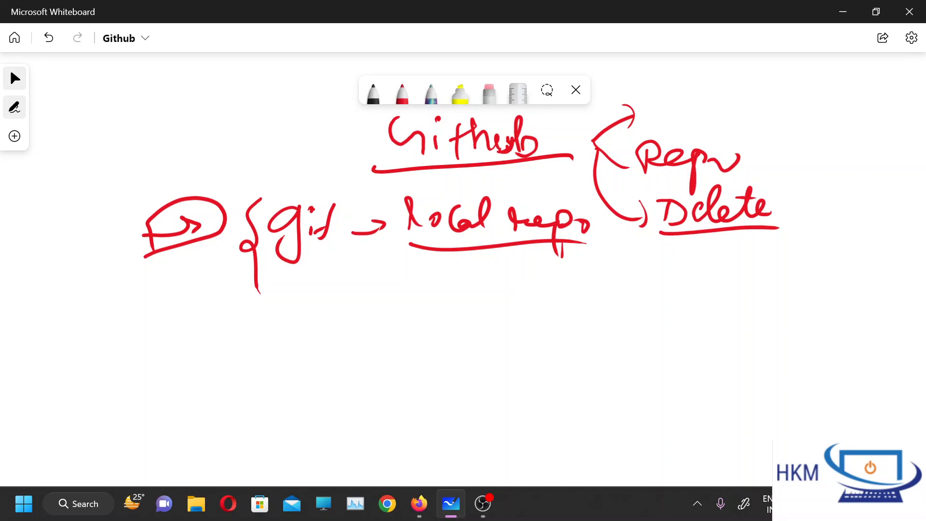
Handwrite "Centrilized" beneath "local repo" and underline it.
{"action": "left_click_drag", "start_coordinate": [735, 104], "coordinate": [760, 102]}
{"action": "mouse_move", "coordinate": [434, 273]}
{"action": "left_mouse_down"}
{"action": "mouse_move", "coordinate": [422, 271]}
{"action": "mouse_move", "coordinate": [415, 292]}
{"action": "mouse_move", "coordinate": [481, 306]}
{"action": "mouse_move", "coordinate": [515, 288]}
{"action": "mouse_move", "coordinate": [515, 273]}
{"action": "mouse_move", "coordinate": [530, 304]}
{"action": "mouse_move", "coordinate": [592, 288]}
{"action": "mouse_move", "coordinate": [597, 307]}
{"action": "left_mouse_up"}
{"action": "left_click_drag", "start_coordinate": [403, 327], "coordinate": [626, 304]}
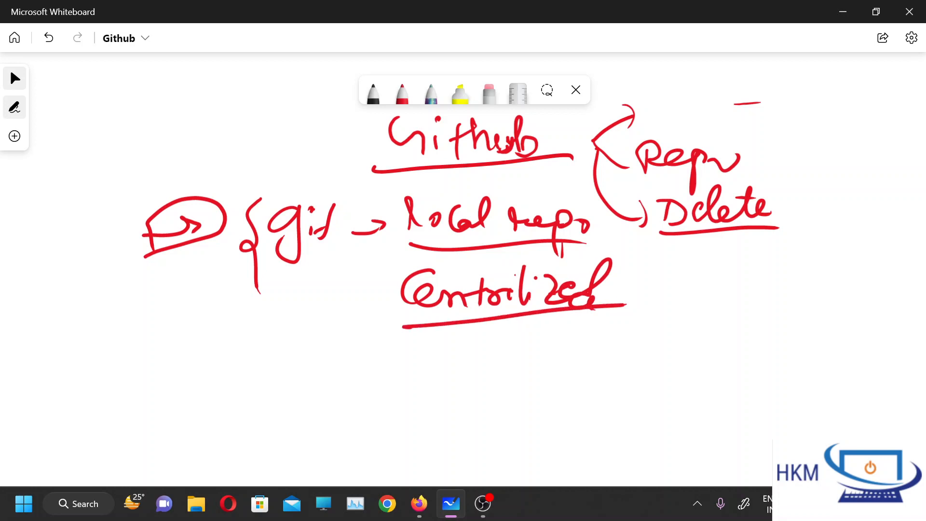
Draw two circles labelled "T1" and "T2" side by side beneath "Centrilized".
{"action": "mouse_move", "coordinate": [426, 357]}
{"action": "left_mouse_down"}
{"action": "mouse_move", "coordinate": [411, 371]}
{"action": "mouse_move", "coordinate": [485, 409]}
{"action": "mouse_move", "coordinate": [459, 356]}
{"action": "mouse_move", "coordinate": [417, 363]}
{"action": "mouse_move", "coordinate": [435, 397]}
{"action": "mouse_move", "coordinate": [450, 381]}
{"action": "mouse_move", "coordinate": [450, 401]}
{"action": "left_mouse_up"}
{"action": "left_click", "coordinate": [447, 390]}
{"action": "mouse_move", "coordinate": [557, 355]}
{"action": "left_mouse_down"}
{"action": "mouse_move", "coordinate": [537, 369]}
{"action": "mouse_move", "coordinate": [581, 348]}
{"action": "left_mouse_up"}
{"action": "mouse_move", "coordinate": [536, 372]}
{"action": "left_mouse_down"}
{"action": "mouse_move", "coordinate": [572, 368]}
{"action": "mouse_move", "coordinate": [561, 385]}
{"action": "mouse_move", "coordinate": [577, 394]}
{"action": "left_mouse_up"}
{"action": "left_click", "coordinate": [565, 383]}
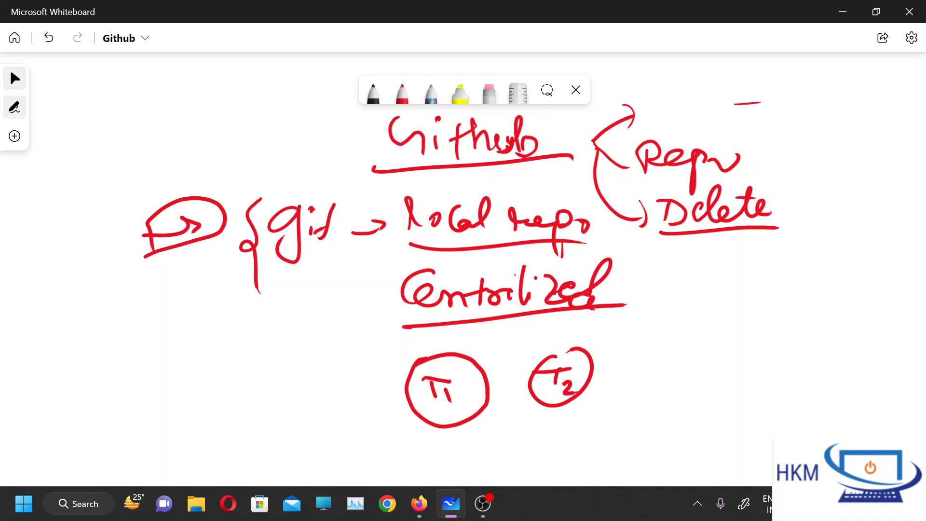
Draw two circled arrows pointing at T1 and one circled arrow pointing at T2.
{"action": "mouse_move", "coordinate": [310, 418]}
{"action": "left_mouse_down"}
{"action": "mouse_move", "coordinate": [342, 393]}
{"action": "mouse_move", "coordinate": [348, 404]}
{"action": "mouse_move", "coordinate": [311, 381]}
{"action": "mouse_move", "coordinate": [316, 420]}
{"action": "left_mouse_up"}
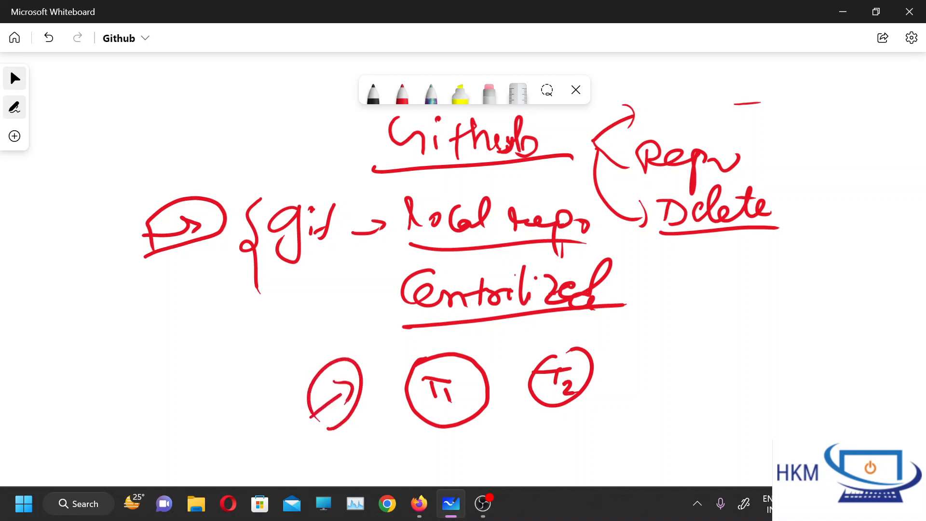
{"action": "left_click_drag", "start_coordinate": [666, 379], "coordinate": [614, 379]}
{"action": "mouse_move", "coordinate": [629, 362]}
{"action": "left_mouse_down"}
{"action": "mouse_move", "coordinate": [611, 377]}
{"action": "mouse_move", "coordinate": [634, 395]}
{"action": "left_mouse_up"}
{"action": "mouse_move", "coordinate": [632, 409]}
{"action": "left_mouse_down"}
{"action": "mouse_move", "coordinate": [670, 396]}
{"action": "mouse_move", "coordinate": [600, 369]}
{"action": "mouse_move", "coordinate": [655, 409]}
{"action": "left_mouse_up"}
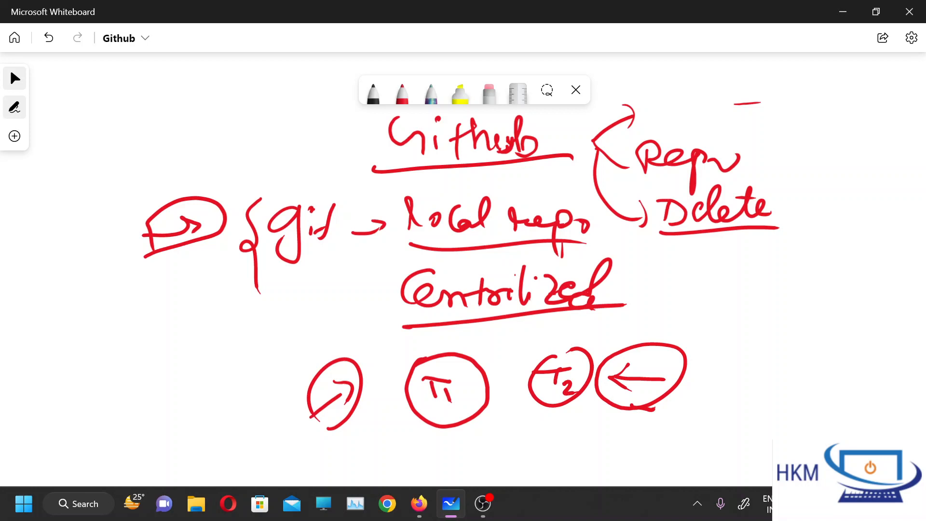
{"action": "left_click_drag", "start_coordinate": [358, 412], "coordinate": [391, 394]}
{"action": "left_click_drag", "start_coordinate": [381, 393], "coordinate": [392, 403]}
{"action": "mouse_move", "coordinate": [369, 427]}
{"action": "left_mouse_down"}
{"action": "mouse_move", "coordinate": [373, 382]}
{"action": "mouse_move", "coordinate": [395, 431]}
{"action": "left_mouse_up"}
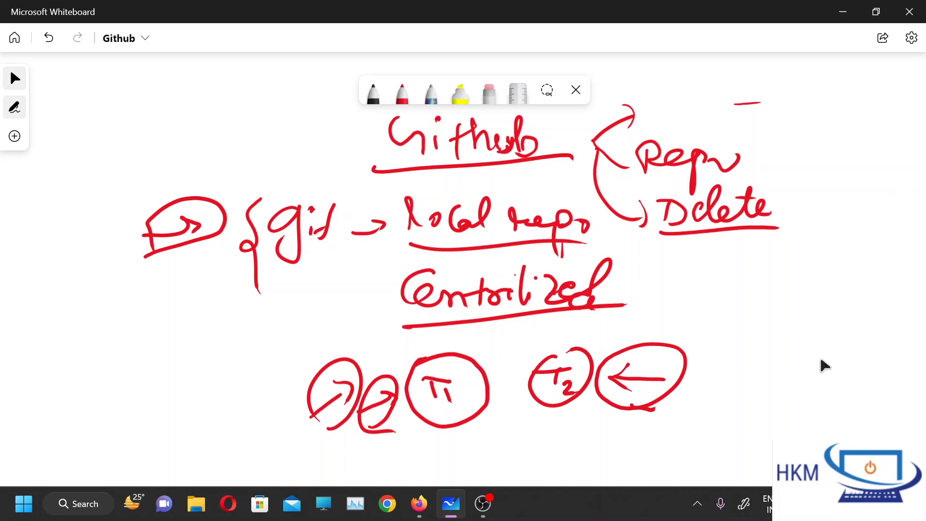
Draw a rectangular box below the T1 and T2 circles and handwrite "cloud" beside it.
{"action": "left_click_drag", "start_coordinate": [786, 368], "coordinate": [743, 146]}
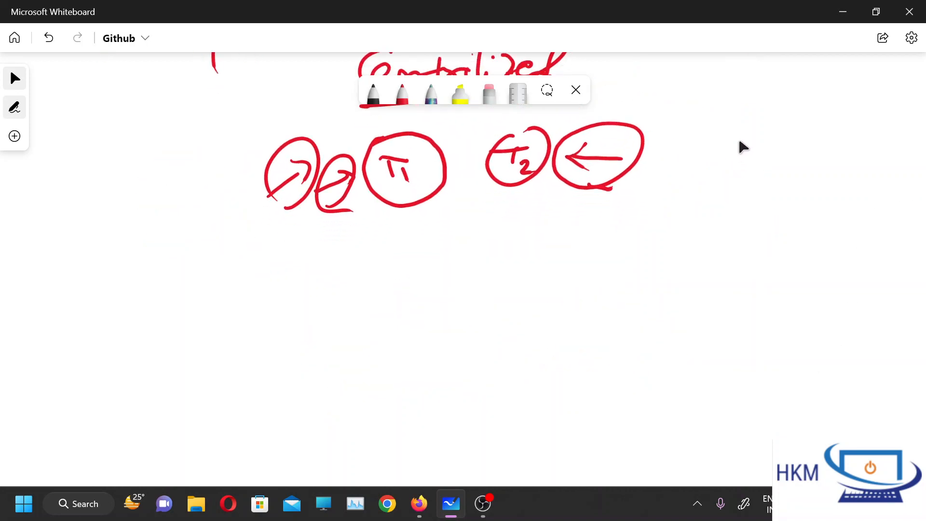
{"action": "mouse_move", "coordinate": [422, 221]}
{"action": "left_mouse_down"}
{"action": "mouse_move", "coordinate": [416, 265]}
{"action": "mouse_move", "coordinate": [547, 230]}
{"action": "mouse_move", "coordinate": [401, 269]}
{"action": "left_mouse_up"}
{"action": "mouse_move", "coordinate": [584, 231]}
{"action": "left_mouse_down"}
{"action": "mouse_move", "coordinate": [606, 222]}
{"action": "mouse_move", "coordinate": [627, 236]}
{"action": "mouse_move", "coordinate": [661, 223]}
{"action": "mouse_move", "coordinate": [685, 227]}
{"action": "mouse_move", "coordinate": [684, 240]}
{"action": "left_mouse_up"}
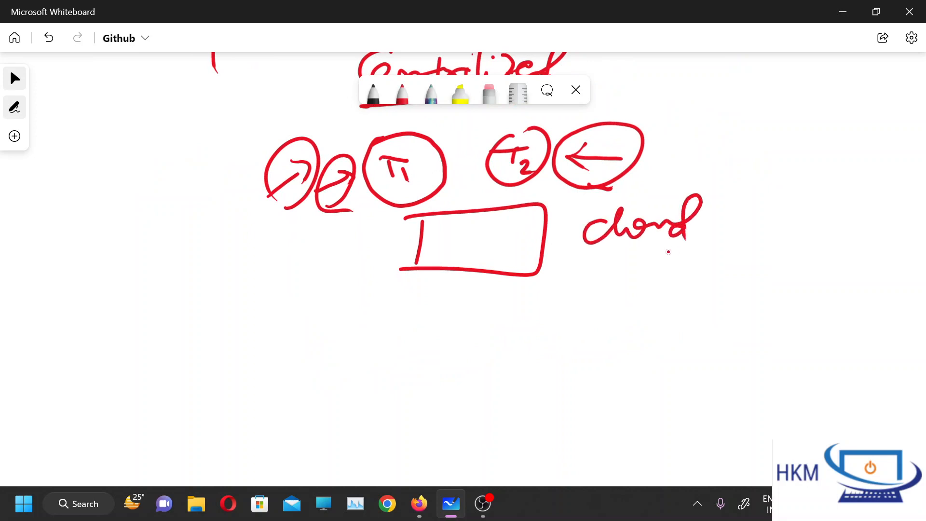
Draw two upward arrows at the box's lower right corner, circle them and underline the group.
{"action": "mouse_move", "coordinate": [545, 277]}
{"action": "left_mouse_down"}
{"action": "mouse_move", "coordinate": [541, 297]}
{"action": "mouse_move", "coordinate": [550, 279]}
{"action": "mouse_move", "coordinate": [585, 289]}
{"action": "mouse_move", "coordinate": [533, 281]}
{"action": "left_mouse_up"}
{"action": "left_click_drag", "start_coordinate": [569, 319], "coordinate": [636, 299]}
{"action": "mouse_move", "coordinate": [544, 275]}
{"action": "left_mouse_down"}
{"action": "mouse_move", "coordinate": [535, 292]}
{"action": "mouse_move", "coordinate": [581, 274]}
{"action": "mouse_move", "coordinate": [584, 290]}
{"action": "left_mouse_up"}
{"action": "left_click_drag", "start_coordinate": [496, 295], "coordinate": [499, 294]}
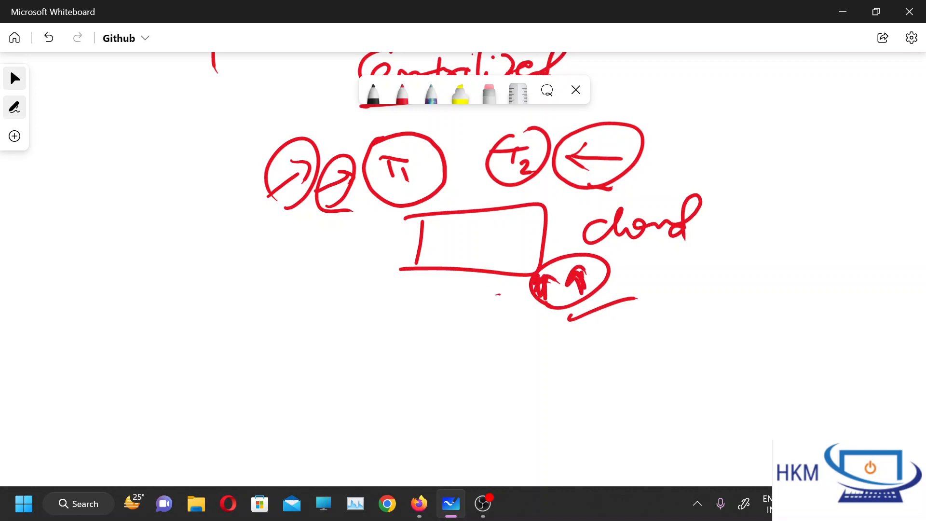
Handwrite an underlined "github" to the left of the box and "git" with a circled "g" inside it.
{"action": "mouse_move", "coordinate": [456, 221]}
{"action": "left_mouse_down"}
{"action": "mouse_move", "coordinate": [438, 249]}
{"action": "mouse_move", "coordinate": [458, 220]}
{"action": "left_mouse_up"}
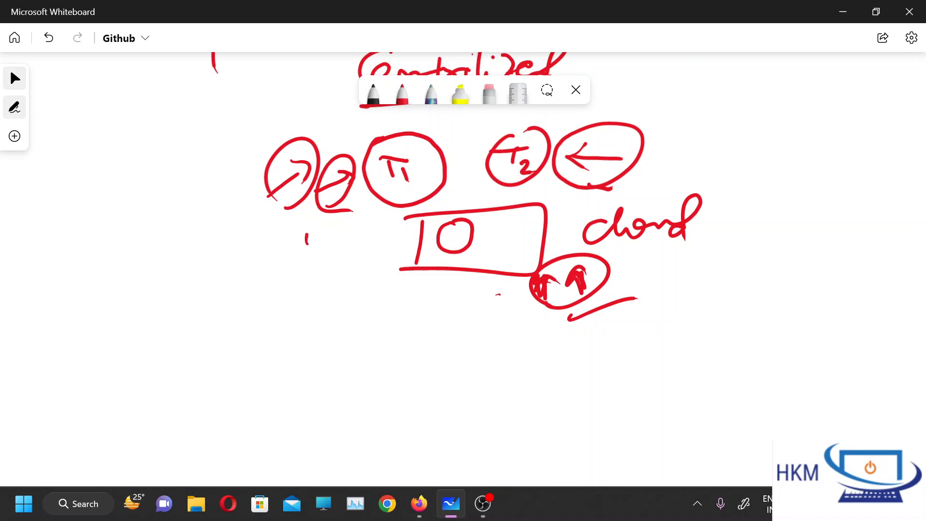
{"action": "mouse_move", "coordinate": [313, 234]}
{"action": "left_mouse_down"}
{"action": "mouse_move", "coordinate": [307, 281]}
{"action": "mouse_move", "coordinate": [322, 250]}
{"action": "mouse_move", "coordinate": [359, 251]}
{"action": "mouse_move", "coordinate": [378, 221]}
{"action": "mouse_move", "coordinate": [384, 251]}
{"action": "left_mouse_up"}
{"action": "mouse_move", "coordinate": [333, 235]}
{"action": "left_mouse_down"}
{"action": "mouse_move", "coordinate": [306, 281]}
{"action": "mouse_move", "coordinate": [390, 249]}
{"action": "left_mouse_up"}
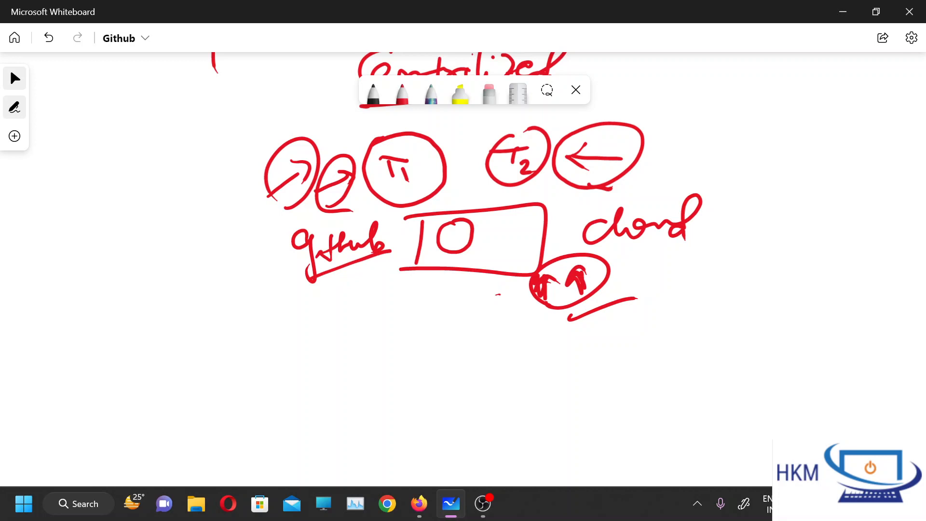
{"action": "left_click_drag", "start_coordinate": [457, 232], "coordinate": [460, 250]}
{"action": "left_click_drag", "start_coordinate": [457, 270], "coordinate": [458, 276]}
{"action": "mouse_move", "coordinate": [484, 228]}
{"action": "left_mouse_down"}
{"action": "mouse_move", "coordinate": [478, 252]}
{"action": "mouse_move", "coordinate": [482, 226]}
{"action": "left_mouse_up"}
{"action": "left_click_drag", "start_coordinate": [476, 231], "coordinate": [507, 234]}
Draw a circled "git" at the lower left with a long arrow leading up to the box.
{"action": "left_click_drag", "start_coordinate": [242, 380], "coordinate": [418, 278]}
{"action": "mouse_move", "coordinate": [377, 279]}
{"action": "left_mouse_down"}
{"action": "mouse_move", "coordinate": [419, 277]}
{"action": "mouse_move", "coordinate": [409, 290]}
{"action": "left_mouse_up"}
{"action": "left_click_drag", "start_coordinate": [140, 351], "coordinate": [202, 339]}
{"action": "mouse_move", "coordinate": [166, 361]}
{"action": "left_mouse_down"}
{"action": "mouse_move", "coordinate": [170, 401]}
{"action": "mouse_move", "coordinate": [185, 376]}
{"action": "left_mouse_up"}
{"action": "mouse_move", "coordinate": [298, 326]}
{"action": "left_mouse_down"}
{"action": "mouse_move", "coordinate": [322, 329]}
{"action": "mouse_move", "coordinate": [307, 352]}
{"action": "left_mouse_up"}
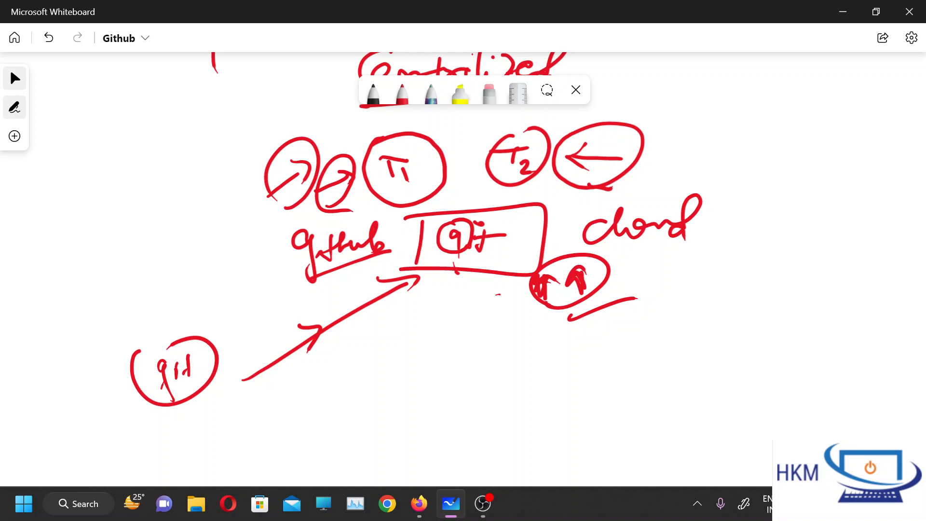
Draw a circled "g" and a circled upward arrow directly beneath the box.
{"action": "left_click_drag", "start_coordinate": [436, 309], "coordinate": [426, 358]}
{"action": "mouse_move", "coordinate": [498, 306]}
{"action": "left_mouse_down"}
{"action": "mouse_move", "coordinate": [496, 356]}
{"action": "mouse_move", "coordinate": [503, 295]}
{"action": "mouse_move", "coordinate": [496, 370]}
{"action": "left_mouse_up"}
{"action": "left_click_drag", "start_coordinate": [441, 284], "coordinate": [452, 285]}
{"action": "left_click_drag", "start_coordinate": [402, 312], "coordinate": [453, 287]}
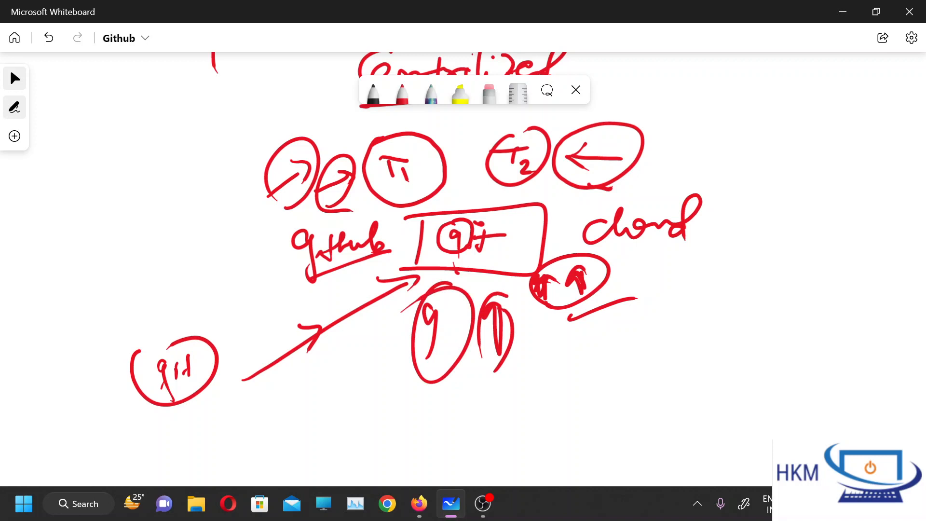
Draw a boxed "github" at the upper right, with circled "D" and "O" below it connected by arrows.
{"action": "mouse_move", "coordinate": [728, 104]}
{"action": "left_mouse_down"}
{"action": "mouse_move", "coordinate": [724, 157]}
{"action": "mouse_move", "coordinate": [823, 167]}
{"action": "mouse_move", "coordinate": [732, 161]}
{"action": "left_mouse_up"}
{"action": "mouse_move", "coordinate": [755, 122]}
{"action": "left_mouse_down"}
{"action": "mouse_move", "coordinate": [739, 143]}
{"action": "mouse_move", "coordinate": [762, 119]}
{"action": "mouse_move", "coordinate": [774, 145]}
{"action": "left_mouse_up"}
{"action": "mouse_move", "coordinate": [762, 126]}
{"action": "left_mouse_down"}
{"action": "mouse_move", "coordinate": [761, 144]}
{"action": "mouse_move", "coordinate": [802, 121]}
{"action": "mouse_move", "coordinate": [788, 142]}
{"action": "left_mouse_up"}
{"action": "mouse_move", "coordinate": [764, 197]}
{"action": "left_mouse_down"}
{"action": "mouse_move", "coordinate": [753, 273]}
{"action": "mouse_move", "coordinate": [765, 196]}
{"action": "mouse_move", "coordinate": [750, 246]}
{"action": "left_mouse_up"}
{"action": "mouse_move", "coordinate": [749, 216]}
{"action": "left_mouse_down"}
{"action": "mouse_move", "coordinate": [768, 232]}
{"action": "mouse_move", "coordinate": [743, 250]}
{"action": "left_mouse_up"}
{"action": "mouse_move", "coordinate": [819, 210]}
{"action": "left_mouse_down"}
{"action": "mouse_move", "coordinate": [835, 190]}
{"action": "mouse_move", "coordinate": [836, 237]}
{"action": "mouse_move", "coordinate": [850, 207]}
{"action": "mouse_move", "coordinate": [831, 210]}
{"action": "mouse_move", "coordinate": [865, 224]}
{"action": "mouse_move", "coordinate": [848, 203]}
{"action": "left_mouse_up"}
{"action": "mouse_move", "coordinate": [786, 165]}
{"action": "left_mouse_down"}
{"action": "mouse_move", "coordinate": [759, 201]}
{"action": "mouse_move", "coordinate": [814, 205]}
{"action": "left_mouse_up"}
{"action": "mouse_move", "coordinate": [762, 174]}
{"action": "left_mouse_down"}
{"action": "mouse_move", "coordinate": [768, 184]}
{"action": "mouse_move", "coordinate": [800, 181]}
{"action": "mouse_move", "coordinate": [806, 202]}
{"action": "left_mouse_up"}
{"action": "mouse_move", "coordinate": [740, 153]}
{"action": "left_mouse_down"}
{"action": "mouse_move", "coordinate": [817, 131]}
{"action": "mouse_move", "coordinate": [727, 100]}
{"action": "mouse_move", "coordinate": [787, 167]}
{"action": "mouse_move", "coordinate": [756, 101]}
{"action": "left_mouse_up"}
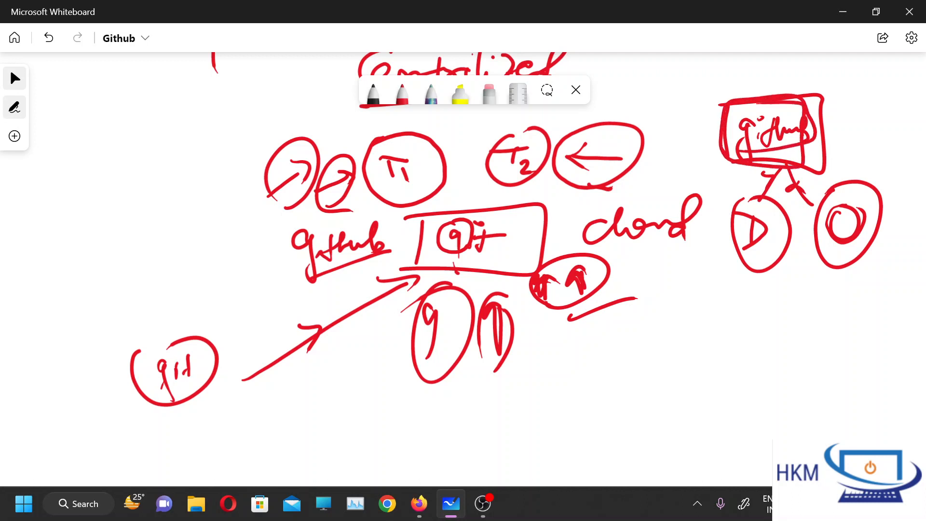
Add more arrows from the "D" and "O" circles up to the "github" box and loop around the box.
{"action": "mouse_move", "coordinate": [763, 174]}
{"action": "left_mouse_down"}
{"action": "mouse_move", "coordinate": [783, 178]}
{"action": "mouse_move", "coordinate": [771, 190]}
{"action": "mouse_move", "coordinate": [779, 170]}
{"action": "mouse_move", "coordinate": [805, 210]}
{"action": "mouse_move", "coordinate": [817, 186]}
{"action": "left_mouse_up"}
{"action": "mouse_move", "coordinate": [783, 178]}
{"action": "left_mouse_down"}
{"action": "mouse_move", "coordinate": [789, 205]}
{"action": "mouse_move", "coordinate": [784, 175]}
{"action": "left_mouse_up"}
{"action": "mouse_move", "coordinate": [794, 87]}
{"action": "left_mouse_down"}
{"action": "mouse_move", "coordinate": [732, 156]}
{"action": "mouse_move", "coordinate": [746, 81]}
{"action": "left_mouse_up"}
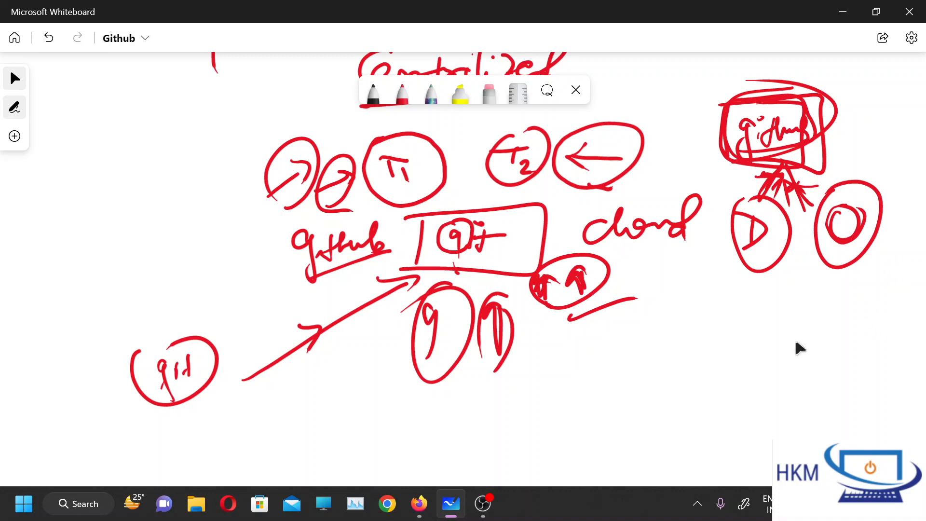
Handwrite the sentence "github is a Centrilized repository" in the empty area below the diagrams.
{"action": "scroll", "coordinate": [791, 183], "scroll_direction": "down", "scroll_amount": 5}
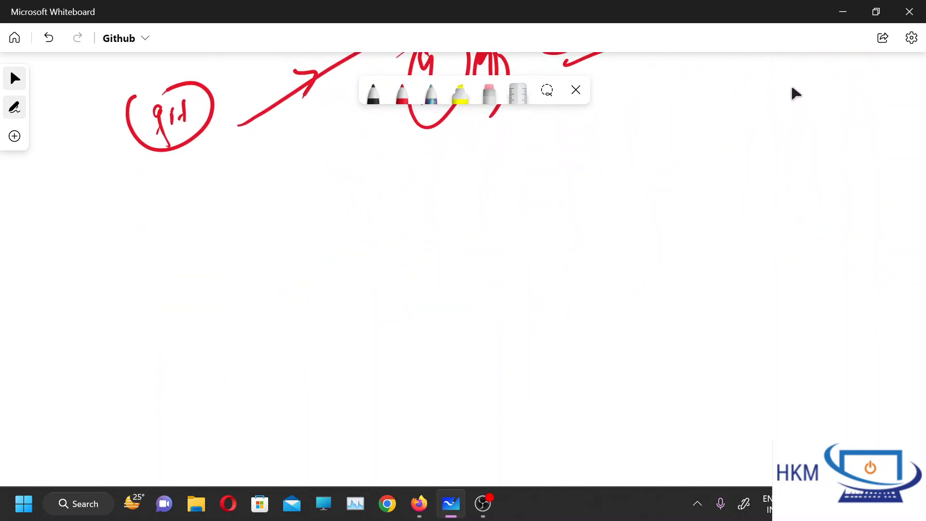
{"action": "mouse_move", "coordinate": [83, 178]}
{"action": "left_mouse_down"}
{"action": "mouse_move", "coordinate": [72, 223]}
{"action": "mouse_move", "coordinate": [92, 199]}
{"action": "left_mouse_up"}
{"action": "mouse_move", "coordinate": [96, 173]}
{"action": "left_mouse_down"}
{"action": "mouse_move", "coordinate": [109, 199]}
{"action": "mouse_move", "coordinate": [127, 182]}
{"action": "left_mouse_up"}
{"action": "left_click_drag", "start_coordinate": [120, 196], "coordinate": [146, 196]}
{"action": "left_click_drag", "start_coordinate": [145, 169], "coordinate": [151, 201]}
{"action": "left_click_drag", "start_coordinate": [206, 185], "coordinate": [203, 196]}
{"action": "left_click_drag", "start_coordinate": [211, 169], "coordinate": [216, 200]}
{"action": "mouse_move", "coordinate": [277, 184]}
{"action": "left_mouse_down"}
{"action": "mouse_move", "coordinate": [270, 194]}
{"action": "mouse_move", "coordinate": [286, 198]}
{"action": "left_mouse_up"}
{"action": "mouse_move", "coordinate": [333, 169]}
{"action": "left_mouse_down"}
{"action": "mouse_move", "coordinate": [340, 194]}
{"action": "mouse_move", "coordinate": [355, 193]}
{"action": "left_mouse_up"}
{"action": "left_click_drag", "start_coordinate": [365, 184], "coordinate": [392, 191]}
{"action": "mouse_move", "coordinate": [378, 183]}
{"action": "left_mouse_down"}
{"action": "mouse_move", "coordinate": [402, 179]}
{"action": "mouse_move", "coordinate": [429, 194]}
{"action": "left_mouse_up"}
{"action": "mouse_move", "coordinate": [440, 187]}
{"action": "left_mouse_down"}
{"action": "mouse_move", "coordinate": [438, 195]}
{"action": "mouse_move", "coordinate": [470, 191]}
{"action": "left_mouse_up"}
{"action": "left_click_drag", "start_coordinate": [501, 163], "coordinate": [497, 191]}
{"action": "mouse_move", "coordinate": [496, 188]}
{"action": "left_mouse_down"}
{"action": "mouse_move", "coordinate": [512, 199]}
{"action": "mouse_move", "coordinate": [579, 180]}
{"action": "mouse_move", "coordinate": [600, 183]}
{"action": "left_mouse_up"}
{"action": "mouse_move", "coordinate": [608, 217]}
{"action": "left_mouse_down"}
{"action": "mouse_move", "coordinate": [627, 176]}
{"action": "mouse_move", "coordinate": [652, 197]}
{"action": "mouse_move", "coordinate": [680, 183]}
{"action": "left_mouse_up"}
{"action": "mouse_move", "coordinate": [695, 165]}
{"action": "left_mouse_down"}
{"action": "mouse_move", "coordinate": [691, 195]}
{"action": "mouse_move", "coordinate": [733, 176]}
{"action": "left_mouse_up"}
{"action": "mouse_move", "coordinate": [728, 178]}
{"action": "left_mouse_down"}
{"action": "mouse_move", "coordinate": [760, 173]}
{"action": "mouse_move", "coordinate": [724, 217]}
{"action": "left_mouse_up"}
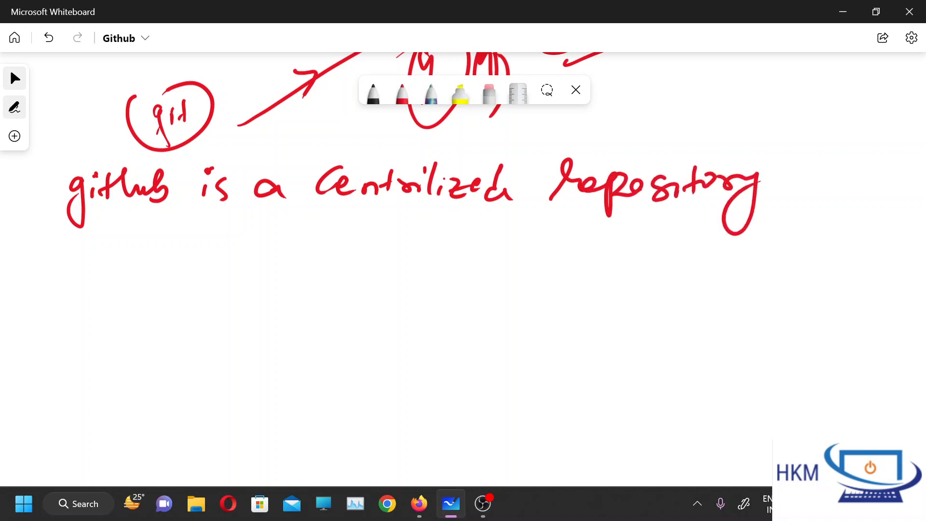
Handwrite "DVCS (Distributed" beneath the github sentence and underline the end of "Distributed".
{"action": "left_click_drag", "start_coordinate": [94, 235], "coordinate": [97, 268]}
{"action": "mouse_move", "coordinate": [90, 236]}
{"action": "left_mouse_down"}
{"action": "mouse_move", "coordinate": [120, 253]}
{"action": "mouse_move", "coordinate": [103, 273]}
{"action": "left_mouse_up"}
{"action": "mouse_move", "coordinate": [131, 244]}
{"action": "left_mouse_down"}
{"action": "mouse_move", "coordinate": [170, 234]}
{"action": "mouse_move", "coordinate": [194, 275]}
{"action": "left_mouse_up"}
{"action": "left_click", "coordinate": [214, 238]}
{"action": "left_click_drag", "start_coordinate": [260, 230], "coordinate": [260, 278]}
{"action": "left_click_drag", "start_coordinate": [291, 248], "coordinate": [284, 274]}
{"action": "mouse_move", "coordinate": [324, 254]}
{"action": "left_mouse_down"}
{"action": "mouse_move", "coordinate": [325, 265]}
{"action": "mouse_move", "coordinate": [343, 255]}
{"action": "mouse_move", "coordinate": [333, 266]}
{"action": "left_mouse_up"}
{"action": "left_click", "coordinate": [329, 238]}
{"action": "mouse_move", "coordinate": [359, 240]}
{"action": "left_mouse_down"}
{"action": "mouse_move", "coordinate": [358, 270]}
{"action": "mouse_move", "coordinate": [383, 258]}
{"action": "mouse_move", "coordinate": [390, 267]}
{"action": "left_mouse_up"}
{"action": "left_click", "coordinate": [390, 242]}
{"action": "mouse_move", "coordinate": [403, 242]}
{"action": "left_mouse_down"}
{"action": "mouse_move", "coordinate": [402, 273]}
{"action": "mouse_move", "coordinate": [447, 256]}
{"action": "left_mouse_up"}
{"action": "mouse_move", "coordinate": [460, 229]}
{"action": "left_mouse_down"}
{"action": "mouse_move", "coordinate": [441, 263]}
{"action": "mouse_move", "coordinate": [473, 246]}
{"action": "mouse_move", "coordinate": [482, 260]}
{"action": "left_mouse_up"}
{"action": "left_click_drag", "start_coordinate": [482, 260], "coordinate": [467, 270]}
{"action": "left_click_drag", "start_coordinate": [386, 280], "coordinate": [449, 273]}
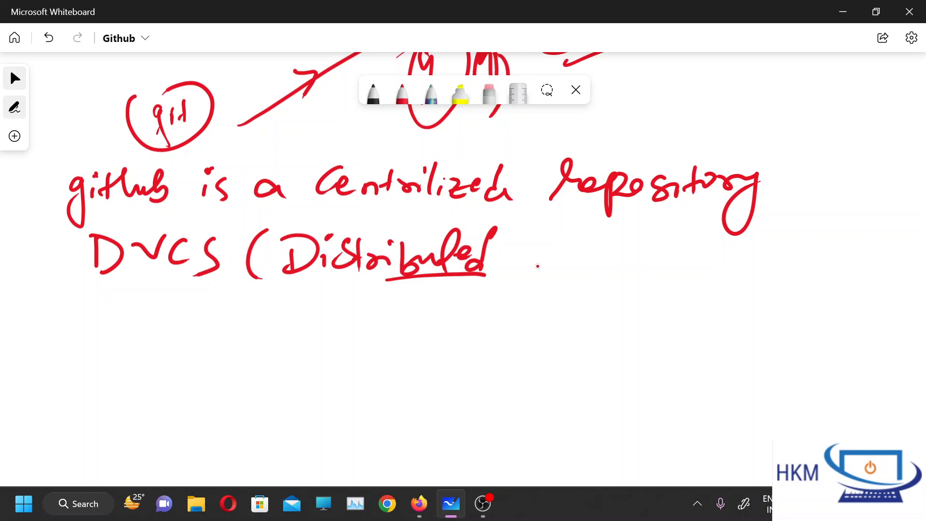
Complete the DVCS line with "Version control system)" and underline "system".
{"action": "left_click_drag", "start_coordinate": [528, 235], "coordinate": [555, 232]}
{"action": "mouse_move", "coordinate": [564, 254]}
{"action": "left_mouse_down"}
{"action": "mouse_move", "coordinate": [578, 237]}
{"action": "mouse_move", "coordinate": [567, 262]}
{"action": "left_mouse_up"}
{"action": "mouse_move", "coordinate": [593, 241]}
{"action": "left_mouse_down"}
{"action": "mouse_move", "coordinate": [621, 261]}
{"action": "mouse_move", "coordinate": [661, 241]}
{"action": "mouse_move", "coordinate": [733, 267]}
{"action": "mouse_move", "coordinate": [786, 241]}
{"action": "mouse_move", "coordinate": [830, 258]}
{"action": "left_mouse_up"}
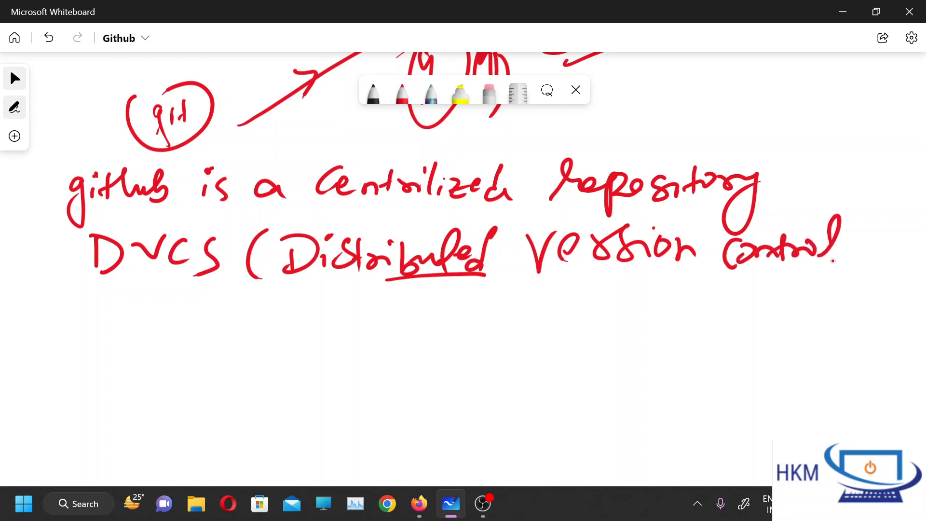
{"action": "mouse_move", "coordinate": [777, 315]}
{"action": "left_mouse_down"}
{"action": "mouse_move", "coordinate": [791, 285]}
{"action": "mouse_move", "coordinate": [805, 296]}
{"action": "mouse_move", "coordinate": [837, 299]}
{"action": "mouse_move", "coordinate": [839, 309]}
{"action": "mouse_move", "coordinate": [867, 284]}
{"action": "mouse_move", "coordinate": [907, 299]}
{"action": "left_mouse_up"}
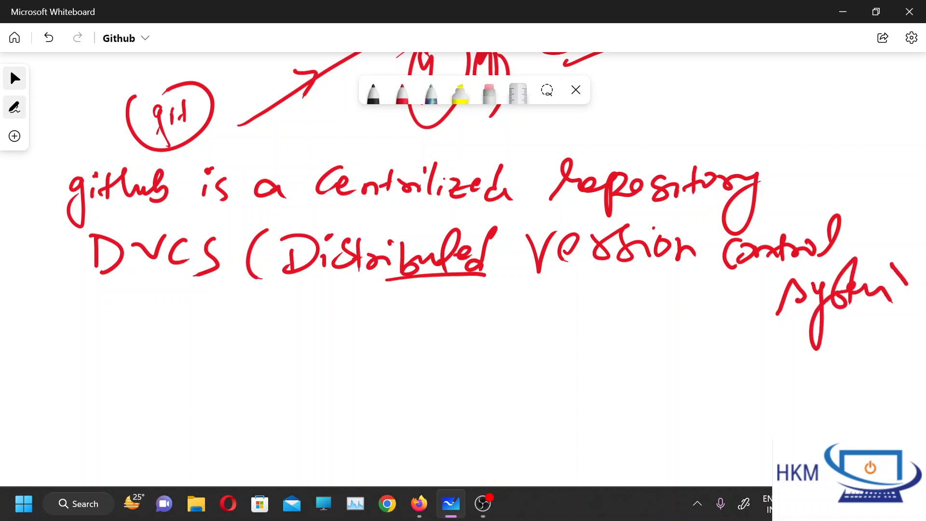
{"action": "left_click_drag", "start_coordinate": [765, 332], "coordinate": [918, 304]}
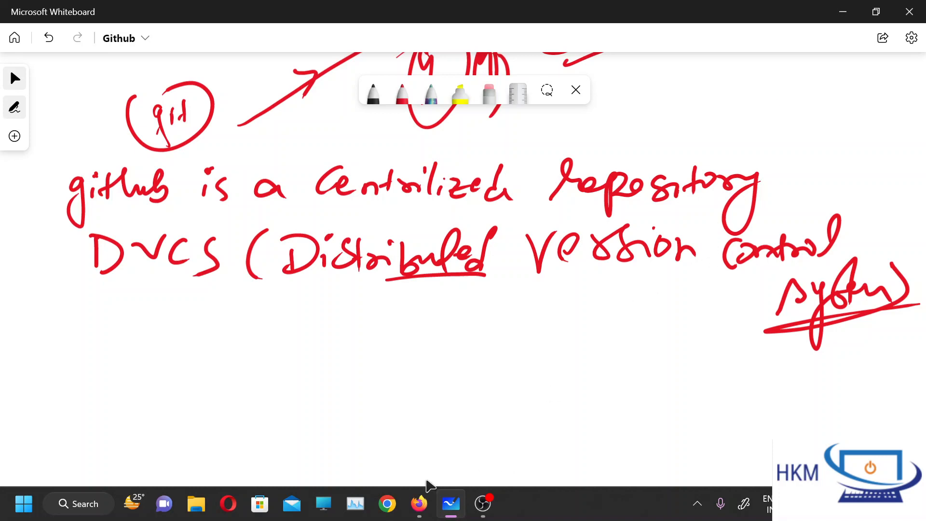
Switch to the GitHub home page in Firefox and look through the account menu options.
{"action": "left_click", "coordinate": [419, 504]}
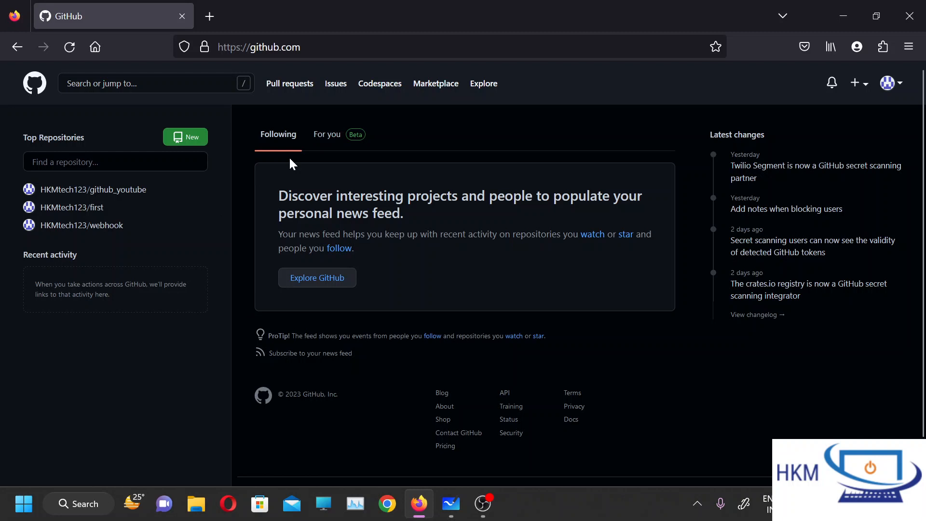
{"action": "left_click", "coordinate": [897, 87]}
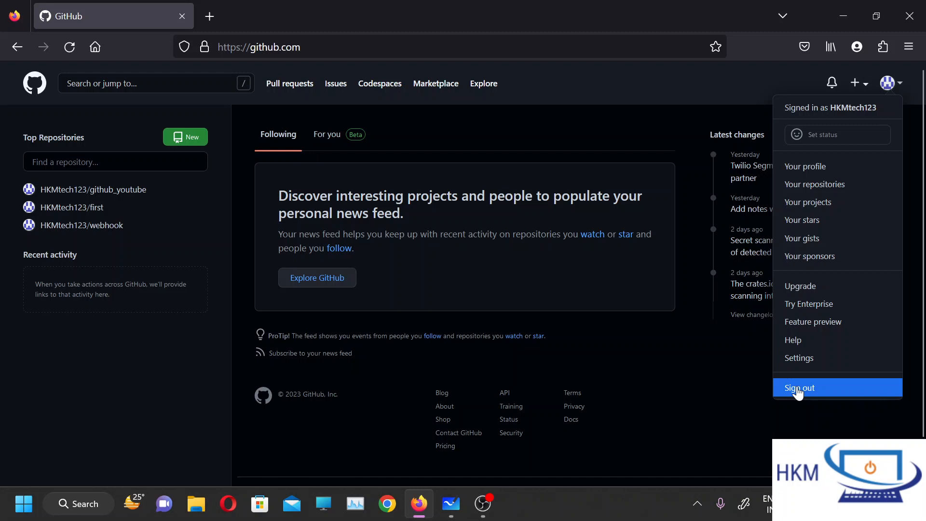
{"action": "left_click", "coordinate": [710, 403]}
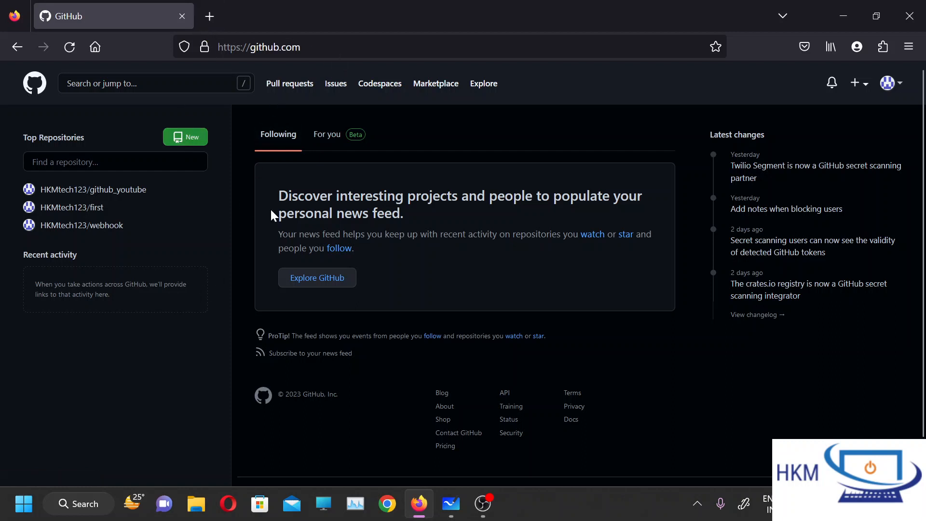
Start creating a new GitHub repository and name it "github".
{"action": "left_click", "coordinate": [198, 136]}
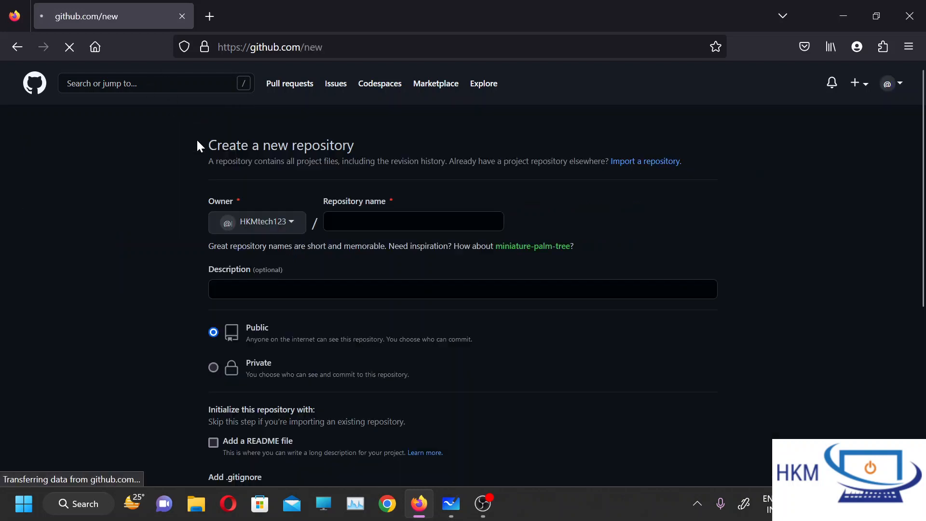
{"action": "scroll", "coordinate": [557, 425], "scroll_direction": "down", "scroll_amount": 2}
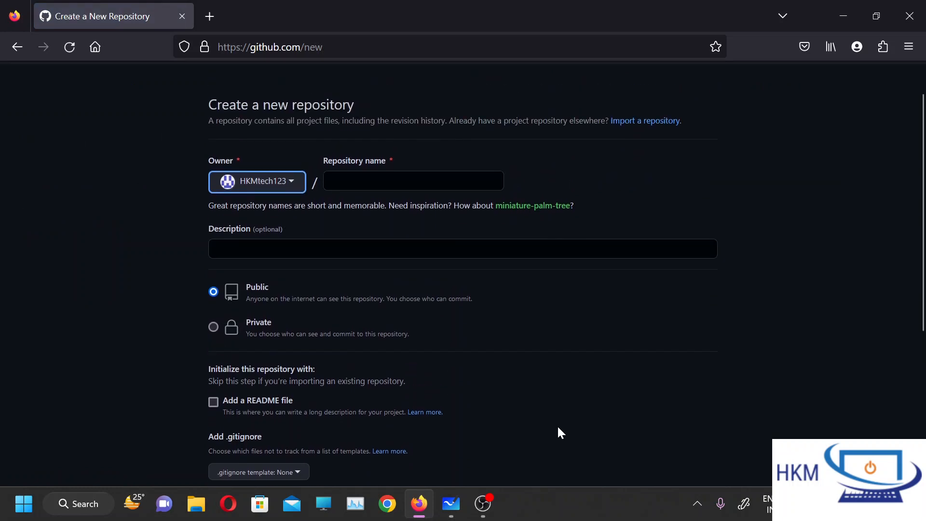
{"action": "scroll", "coordinate": [559, 433], "scroll_direction": "up", "scroll_amount": 1}
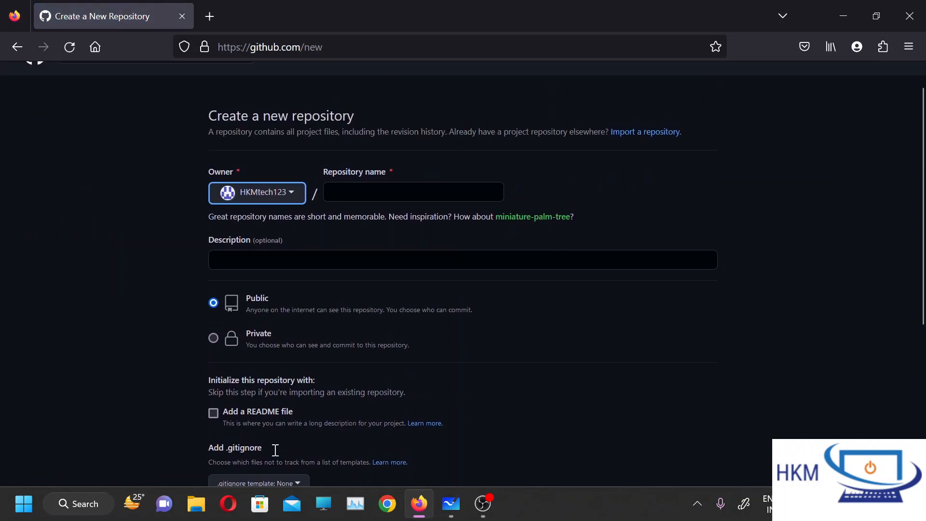
{"action": "left_click", "coordinate": [369, 193]}
{"action": "type", "text": "github"}
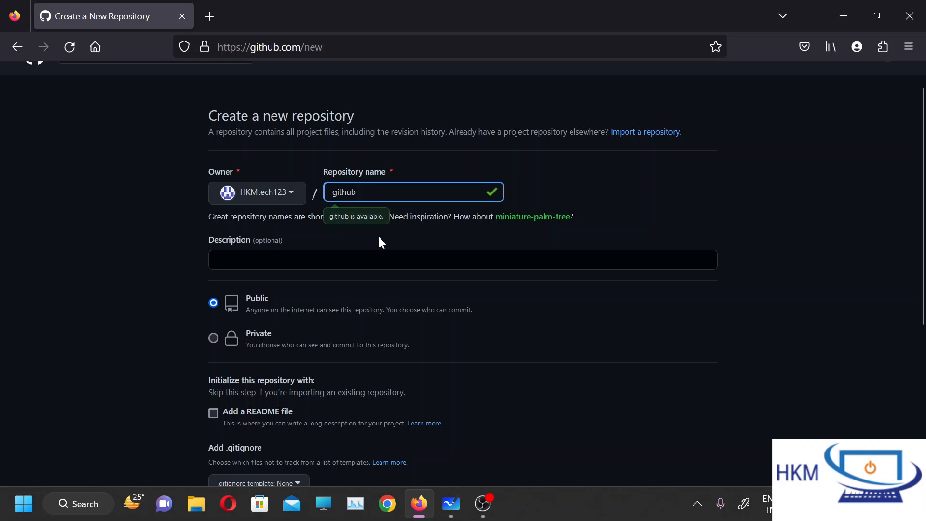
Enter "this is github youtube" as the new repository's description.
{"action": "scroll", "coordinate": [500, 338], "scroll_direction": "down", "scroll_amount": 1}
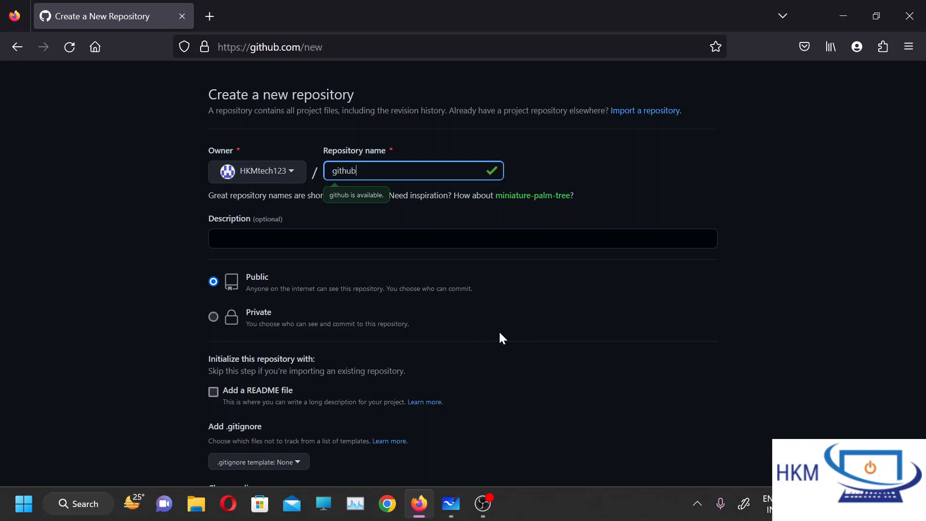
{"action": "left_click_drag", "start_coordinate": [361, 171], "coordinate": [327, 171]}
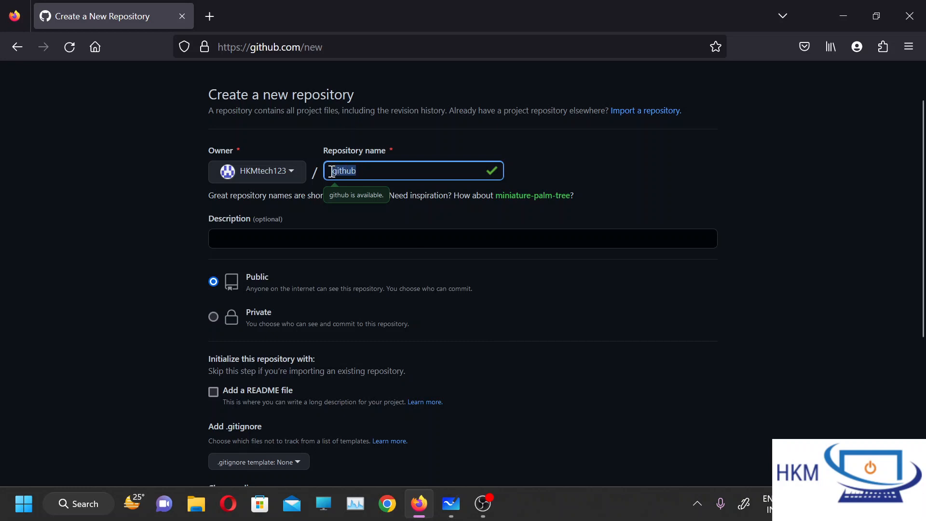
{"action": "left_click", "coordinate": [376, 171]}
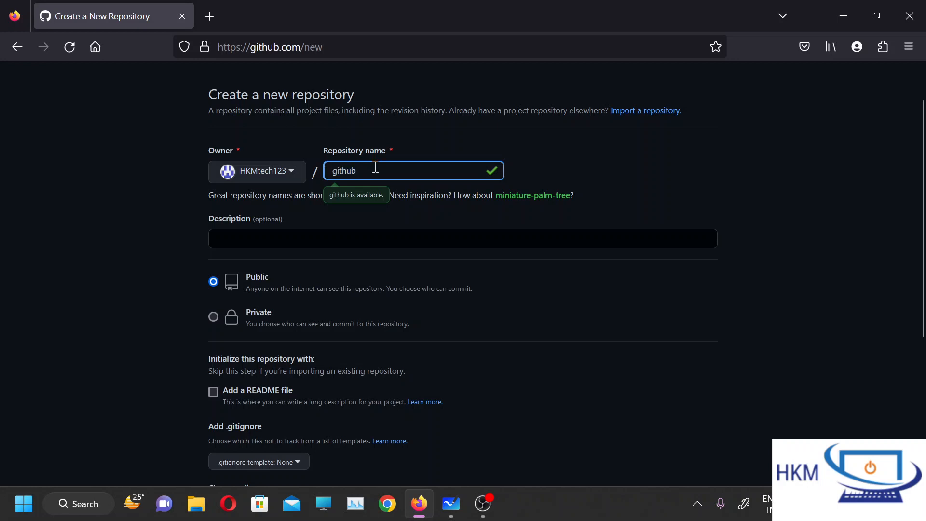
{"action": "left_click", "coordinate": [388, 244]}
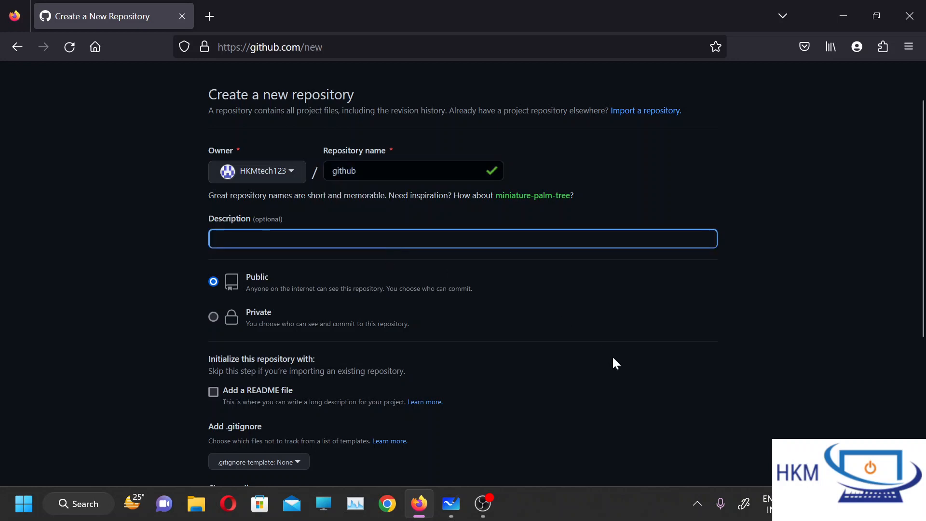
{"action": "type", "text": "this is gith"}
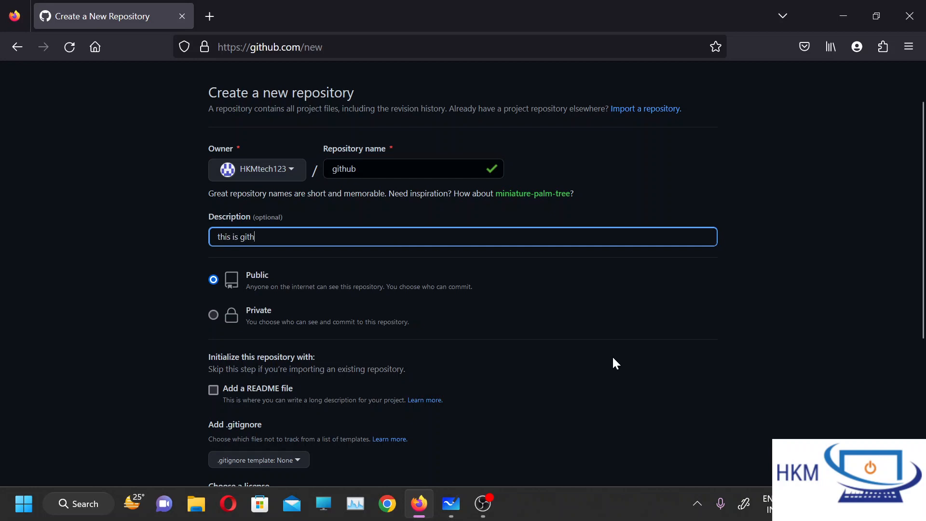
{"action": "type", "text": "ub youtube"}
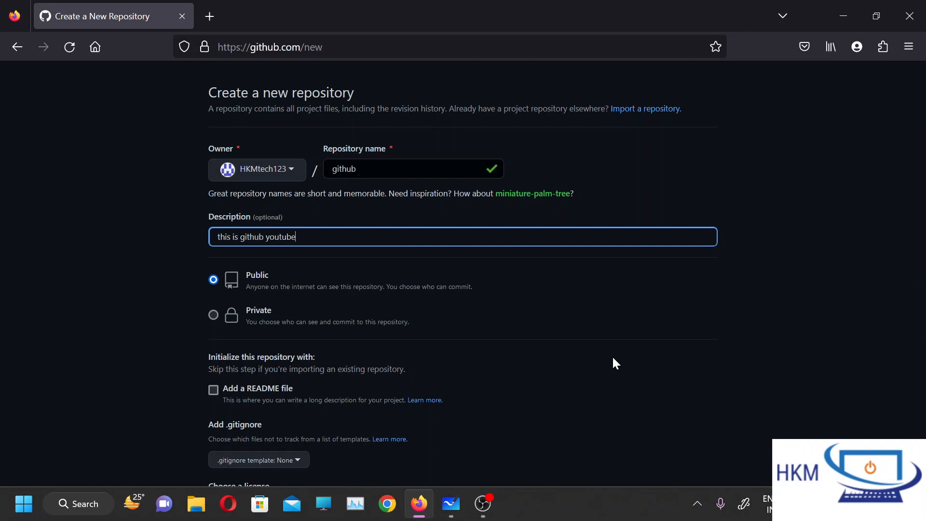
{"action": "left_click", "coordinate": [613, 358]}
{"action": "scroll", "coordinate": [613, 358], "scroll_direction": "down", "scroll_amount": 1}
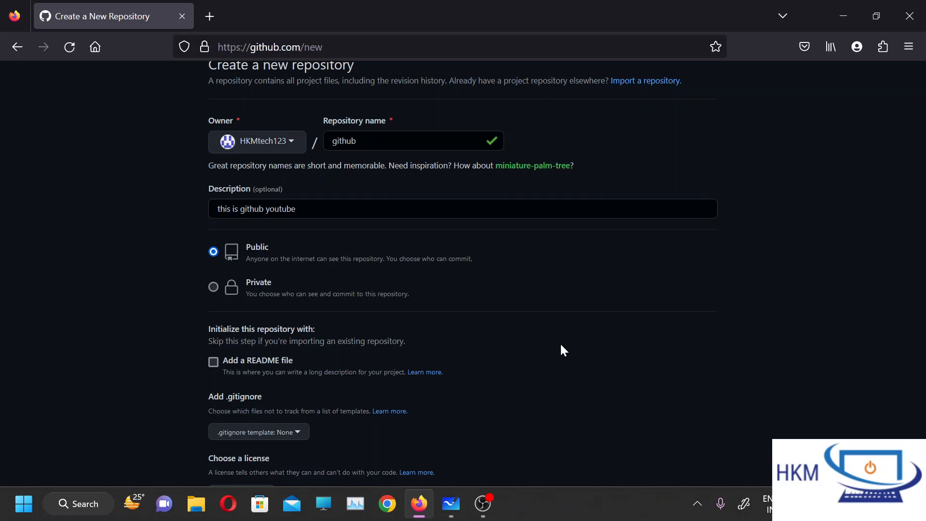
Try the Private visibility for the new repository and return it to Public.
{"action": "left_click", "coordinate": [214, 287]}
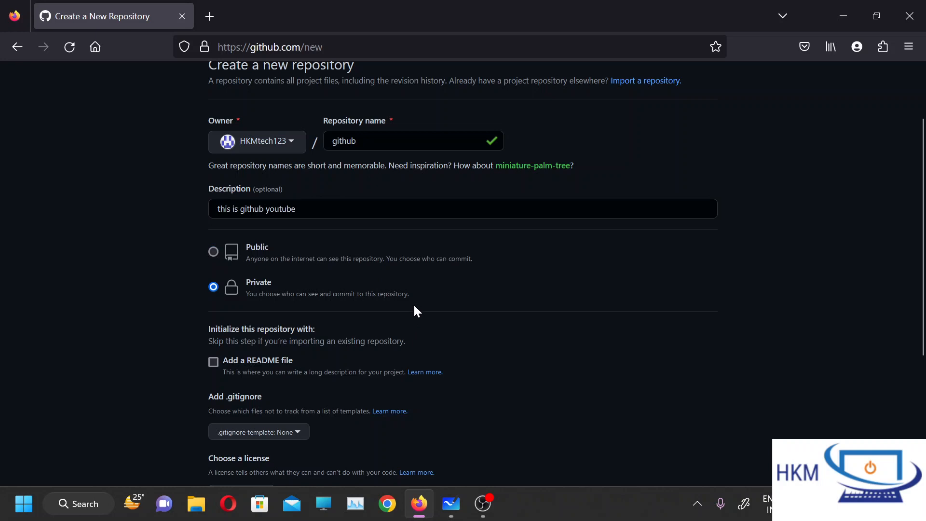
{"action": "left_click_drag", "start_coordinate": [414, 304], "coordinate": [260, 301]}
{"action": "left_click", "coordinate": [233, 280]}
{"action": "scroll", "coordinate": [484, 273], "scroll_direction": "down", "scroll_amount": 1}
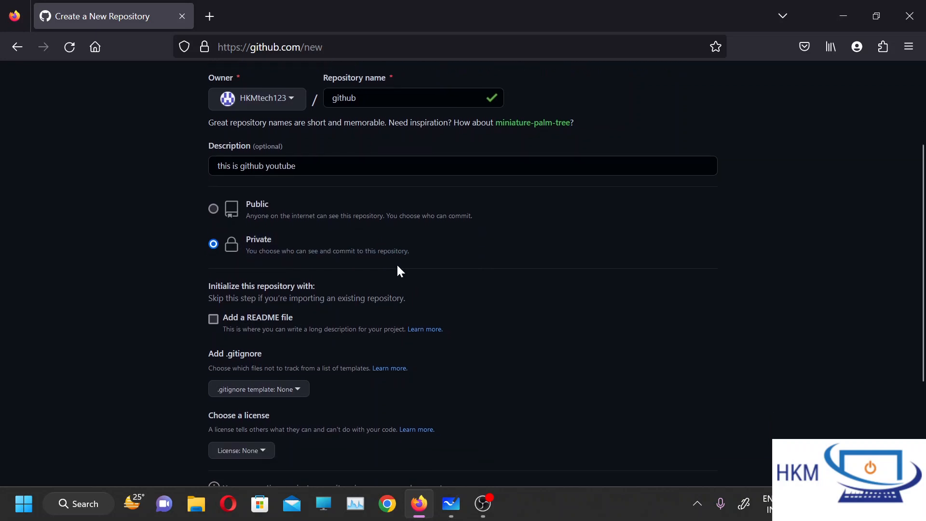
{"action": "left_click", "coordinate": [213, 209]}
{"action": "scroll", "coordinate": [611, 323], "scroll_direction": "down", "scroll_amount": 2}
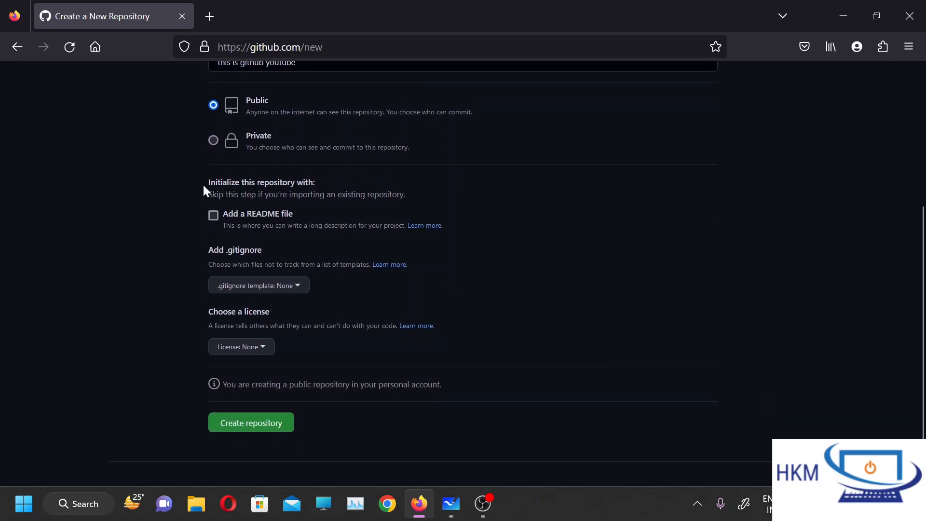
Set the new repository to be initialized with a README file.
{"action": "left_click_drag", "start_coordinate": [204, 183], "coordinate": [353, 186]}
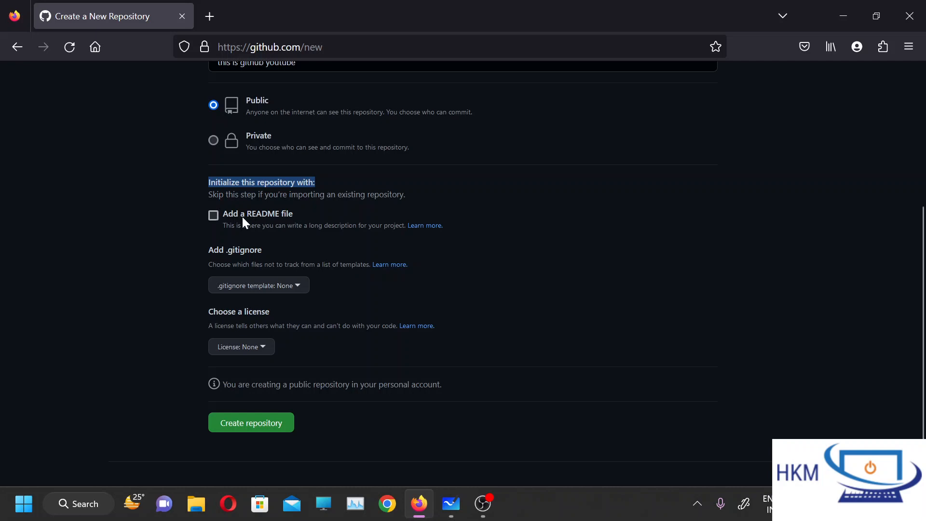
{"action": "left_click", "coordinate": [214, 215]}
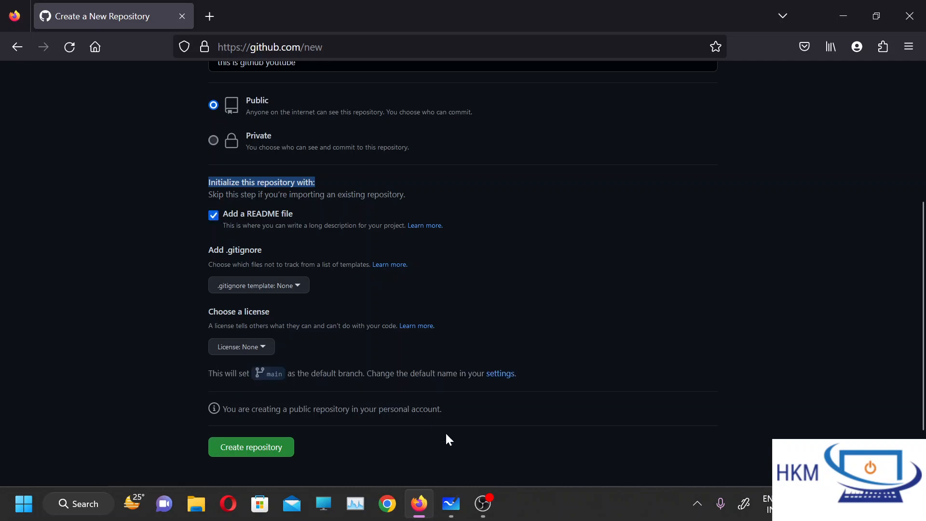
{"action": "left_click", "coordinate": [216, 202]}
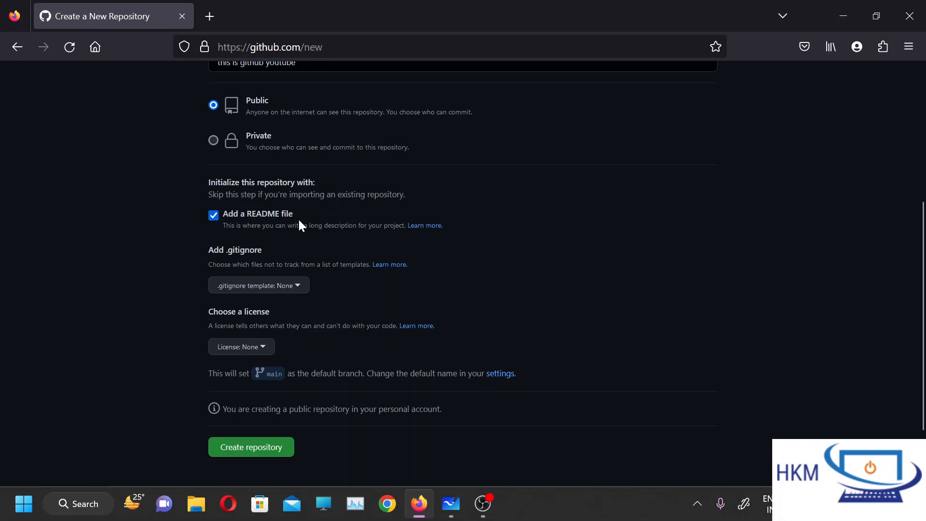
{"action": "left_click_drag", "start_coordinate": [298, 224], "coordinate": [241, 209]}
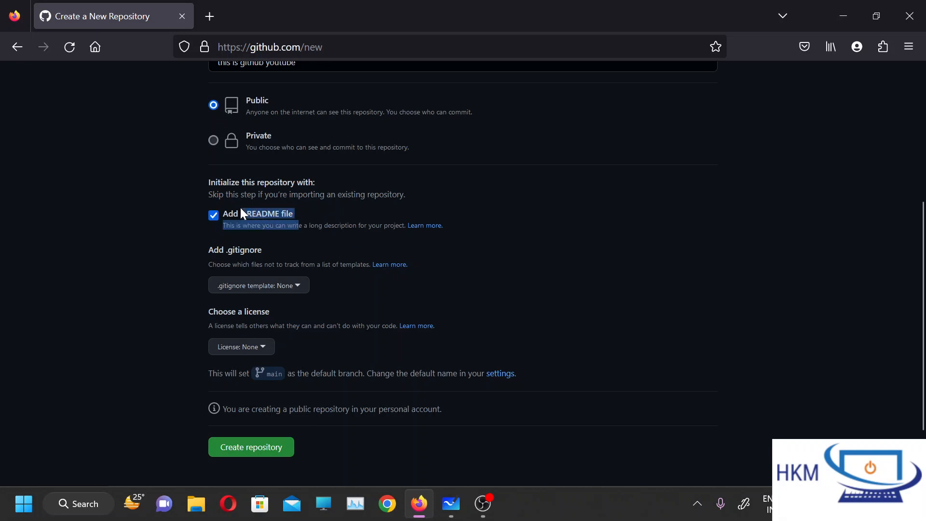
{"action": "double_click", "coordinate": [286, 212]}
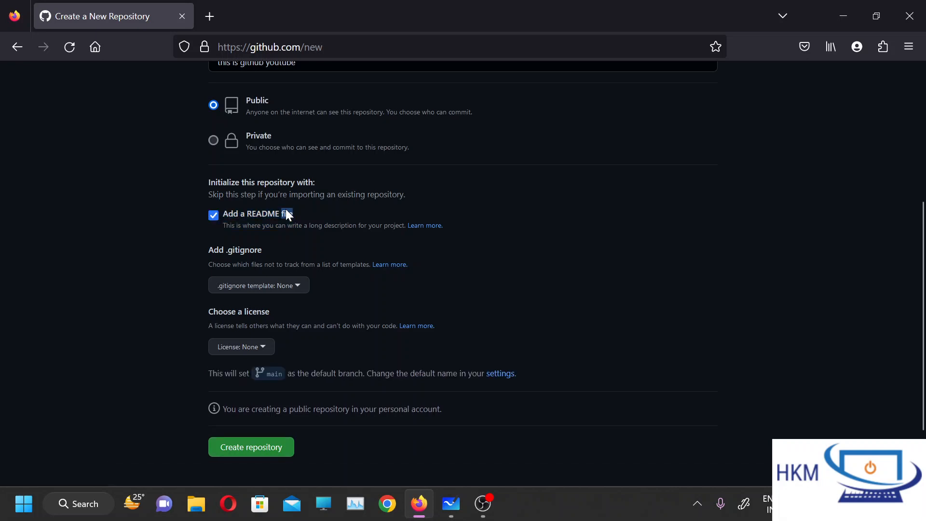
{"action": "left_click", "coordinate": [653, 323]}
{"action": "scroll", "coordinate": [654, 322], "scroll_direction": "down", "scroll_amount": 2}
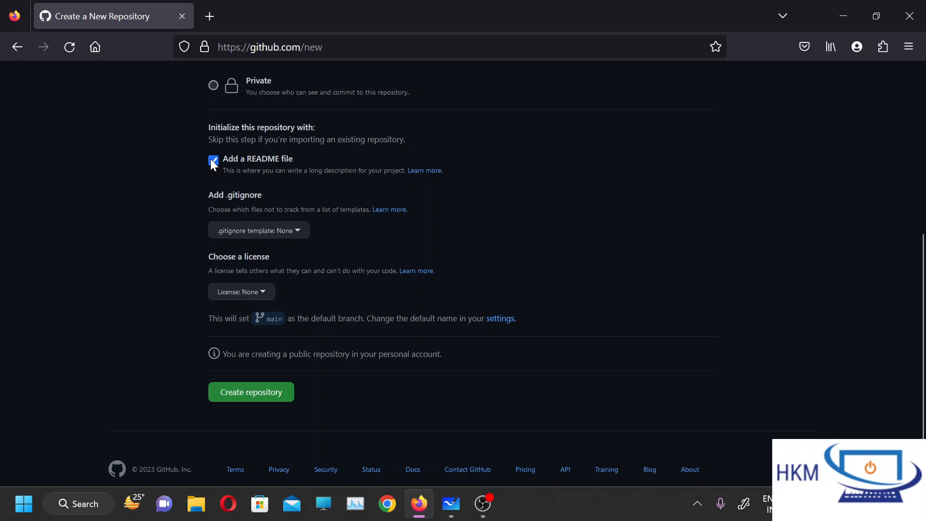
{"action": "scroll", "coordinate": [212, 164], "scroll_direction": "down", "scroll_amount": 1}
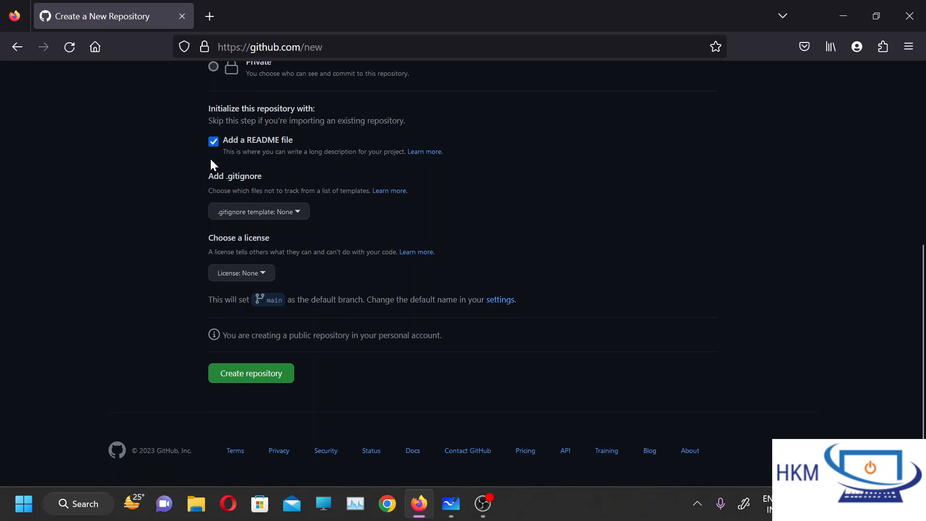
Examine the .gitignore option and the default branch name given for the new repository.
{"action": "left_click_drag", "start_coordinate": [228, 179], "coordinate": [274, 173]}
{"action": "left_click", "coordinate": [283, 176]}
{"action": "triple_click", "coordinate": [285, 176]}
{"action": "double_click", "coordinate": [284, 176]}
{"action": "left_click", "coordinate": [284, 177]}
{"action": "scroll", "coordinate": [317, 273], "scroll_direction": "down", "scroll_amount": 1}
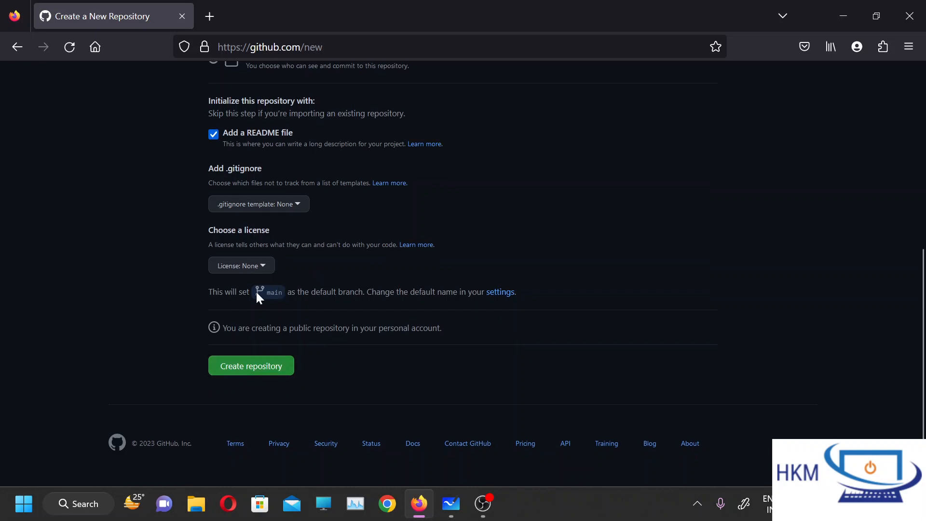
{"action": "left_click_drag", "start_coordinate": [265, 293], "coordinate": [280, 294]}
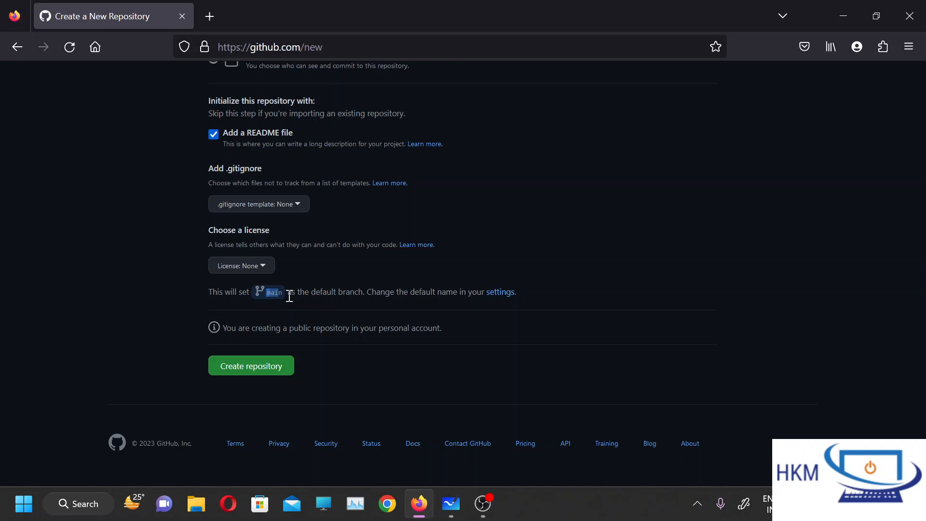
{"action": "left_click", "coordinate": [289, 296]}
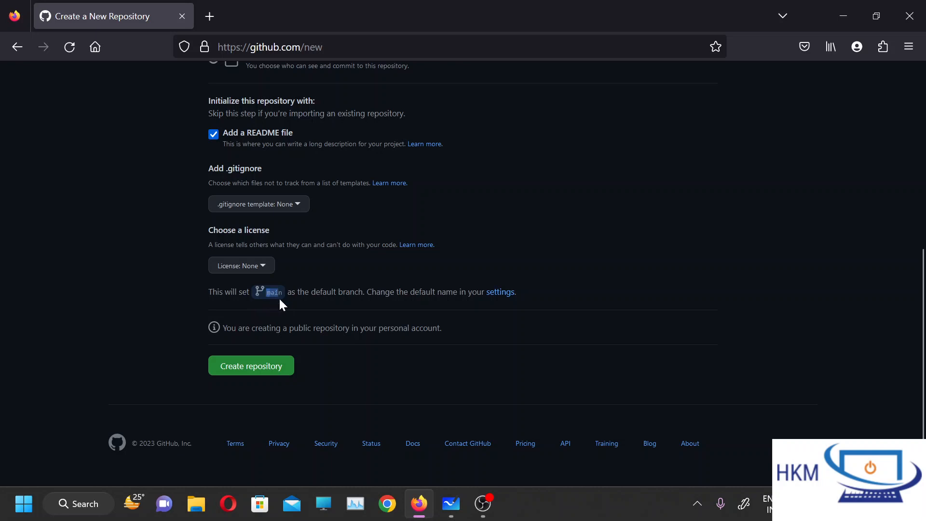
Open the default branch settings for new repositories and update the branch name to "master".
{"action": "left_click", "coordinate": [500, 293]}
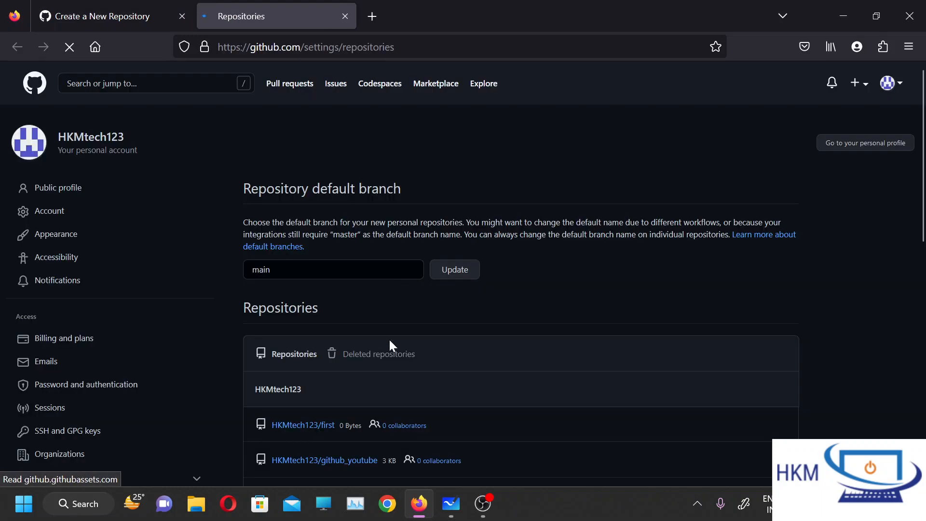
{"action": "left_click", "coordinate": [308, 266]}
{"action": "key", "text": "ctrl+a"}
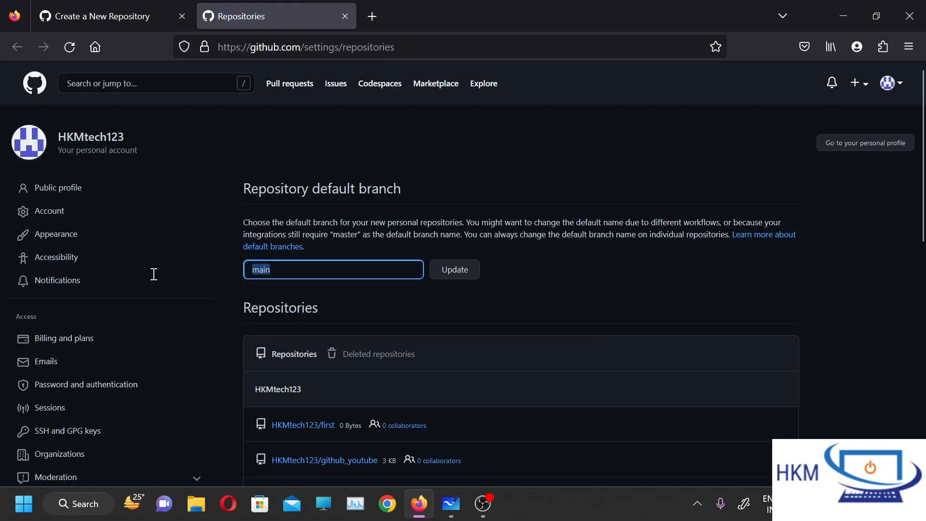
{"action": "type", "text": "master"}
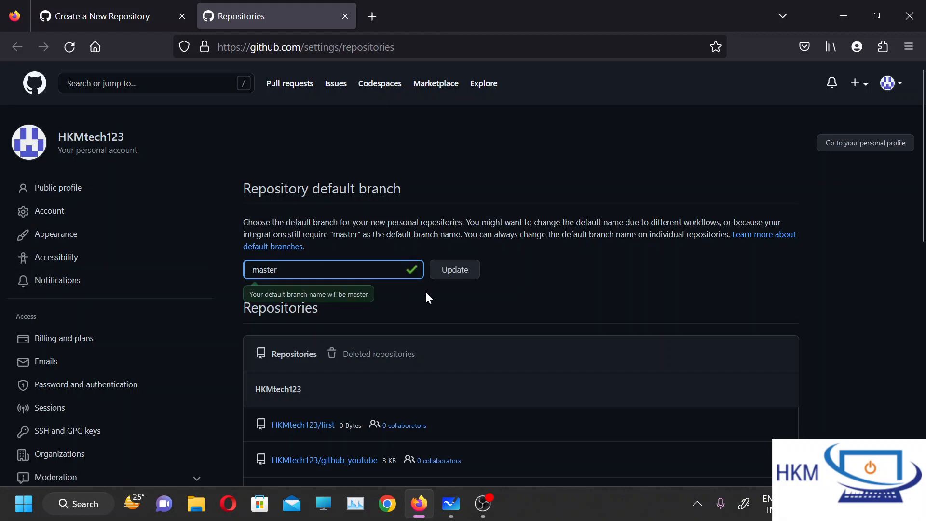
{"action": "left_click", "coordinate": [446, 273]}
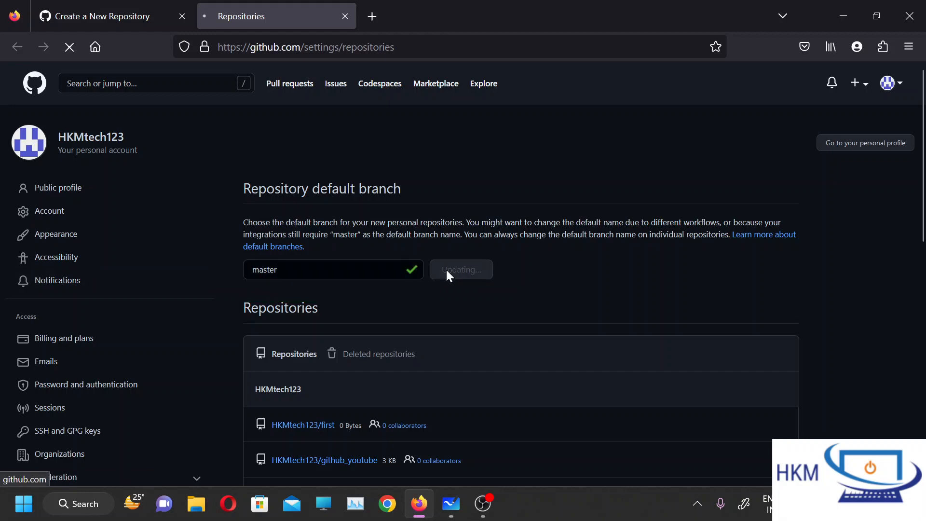
Check the updated default branch settings, close their page, and reload the new repository form.
{"action": "left_click", "coordinate": [111, 17]}
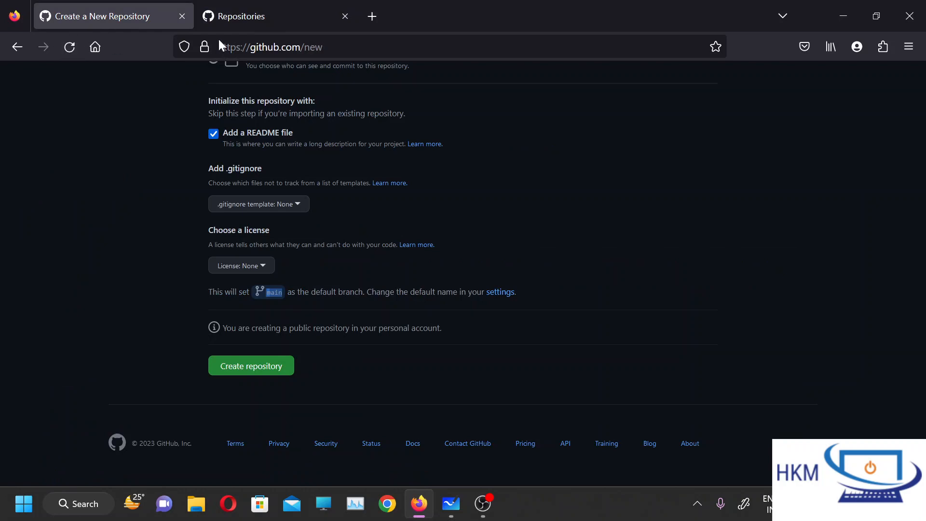
{"action": "left_click", "coordinate": [227, 21]}
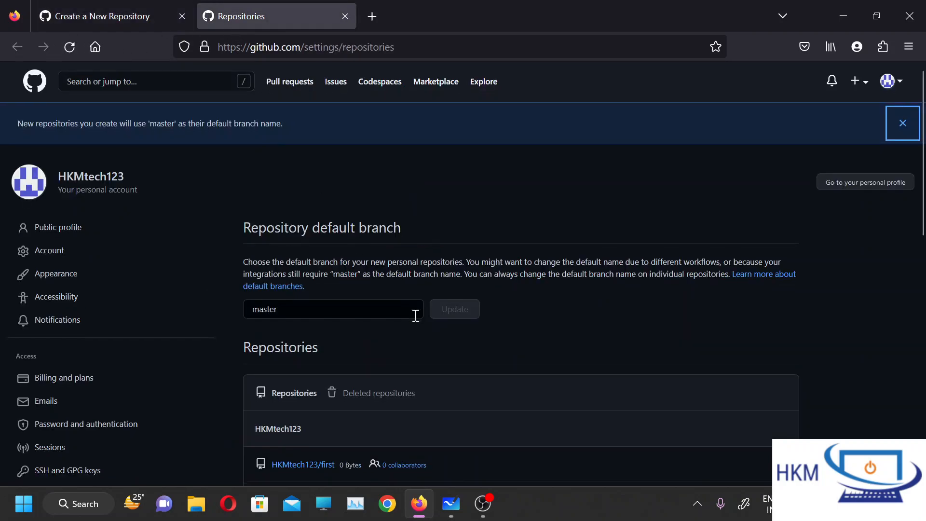
{"action": "scroll", "coordinate": [414, 314], "scroll_direction": "down", "scroll_amount": 5}
{"action": "scroll", "coordinate": [400, 319], "scroll_direction": "down", "scroll_amount": 7}
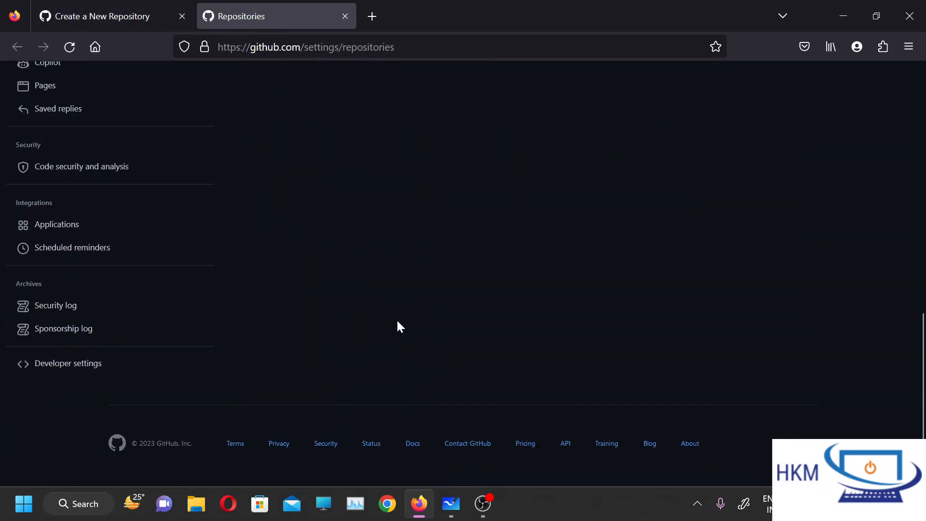
{"action": "left_click", "coordinate": [345, 17]}
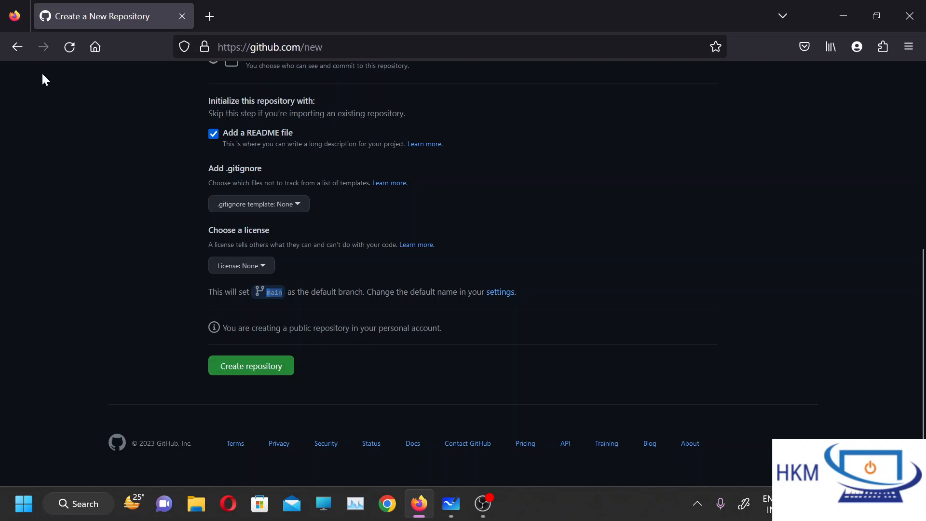
{"action": "left_click", "coordinate": [67, 53]}
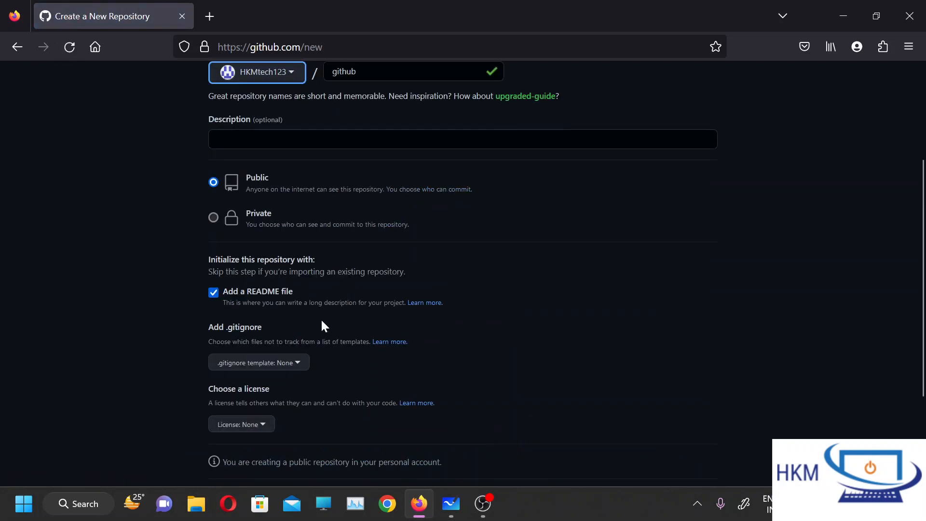
Review the reloaded form and create the public "github" repository with a README file.
{"action": "scroll", "coordinate": [321, 319], "scroll_direction": "down", "scroll_amount": 2}
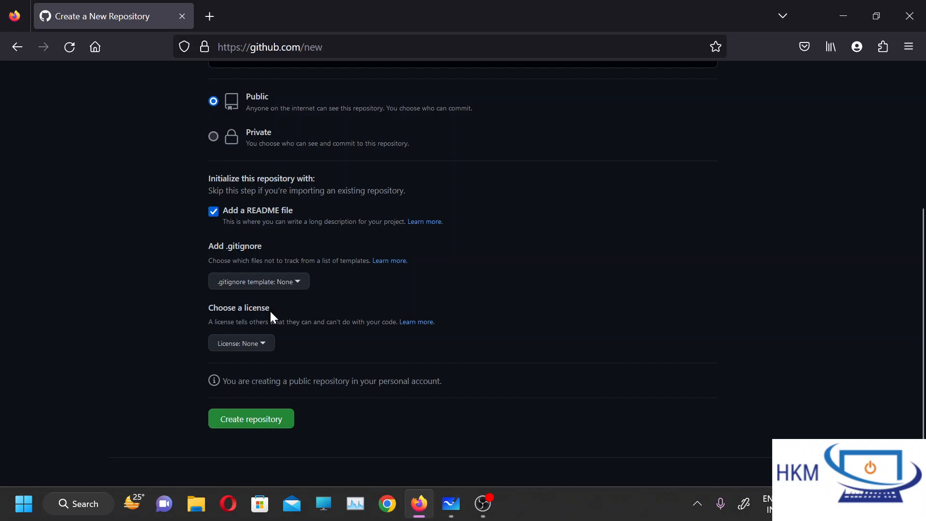
{"action": "scroll", "coordinate": [417, 263], "scroll_direction": "up", "scroll_amount": 1}
{"action": "scroll", "coordinate": [419, 260], "scroll_direction": "up", "scroll_amount": 4}
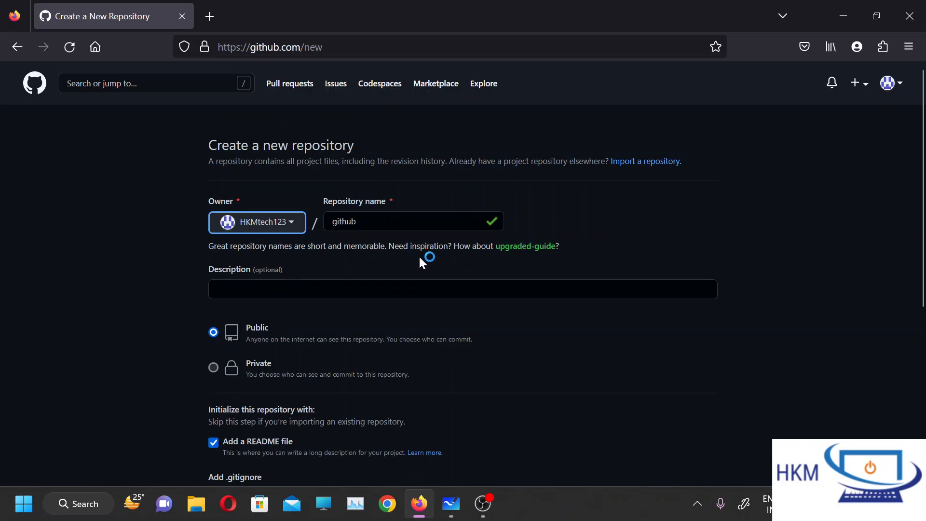
{"action": "scroll", "coordinate": [419, 260], "scroll_direction": "down", "scroll_amount": 2}
{"action": "scroll", "coordinate": [419, 260], "scroll_direction": "down", "scroll_amount": 5}
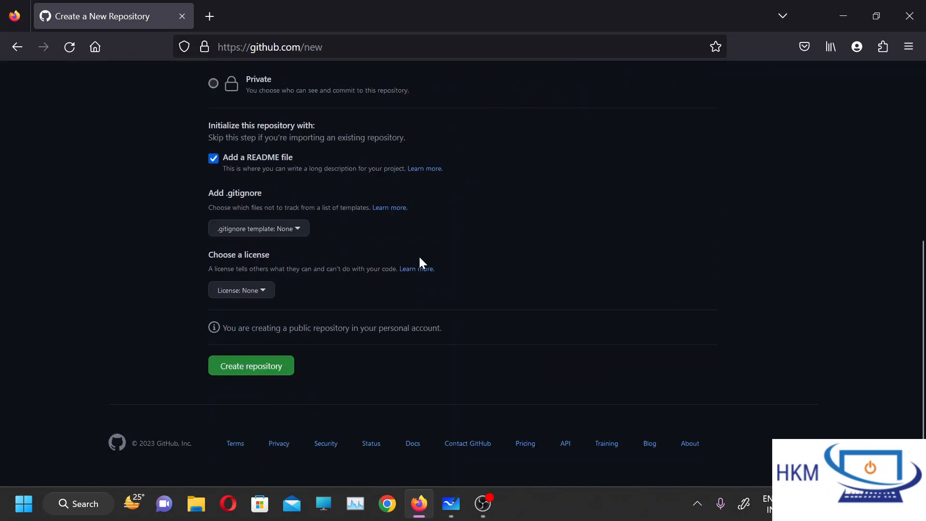
{"action": "left_click", "coordinate": [261, 368]}
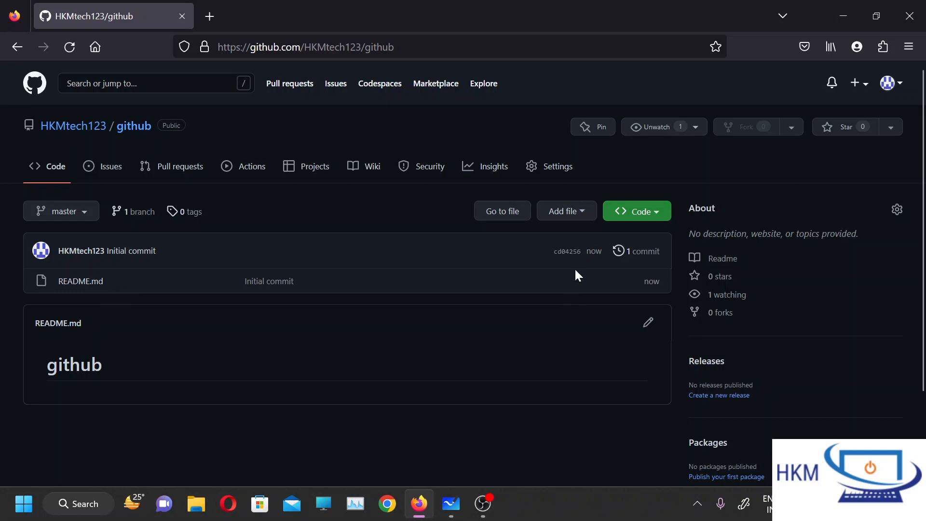
Start a new file in the github repository on the master branch and name it file1.
{"action": "left_click", "coordinate": [569, 215]}
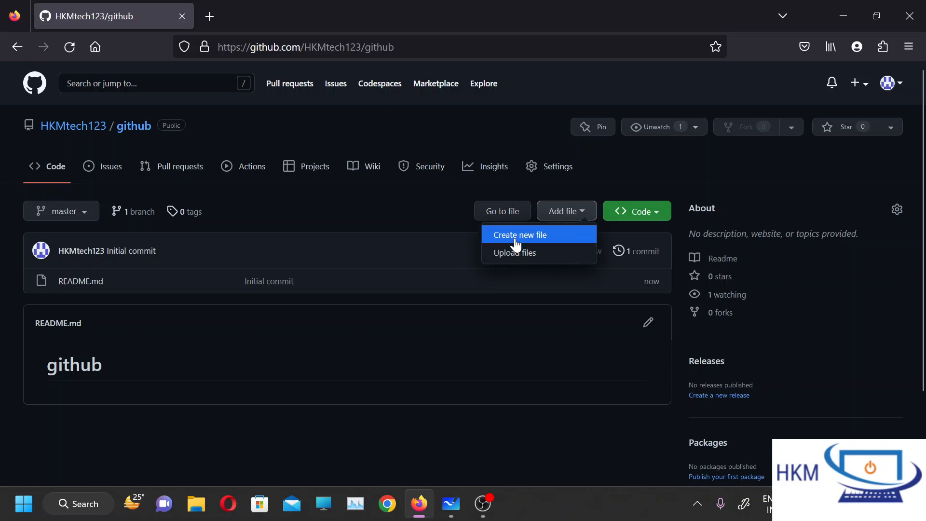
{"action": "left_click", "coordinate": [537, 416]}
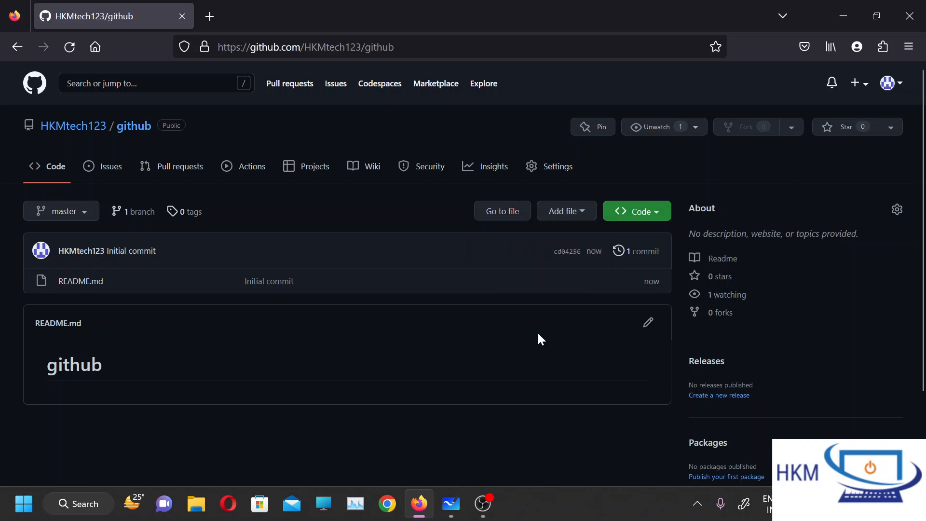
{"action": "left_click", "coordinate": [560, 212]}
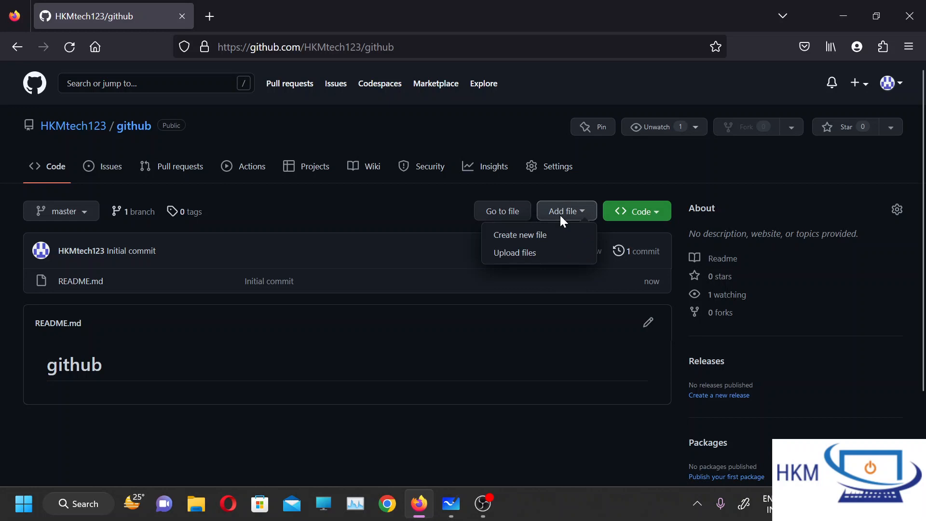
{"action": "left_click", "coordinate": [545, 246]}
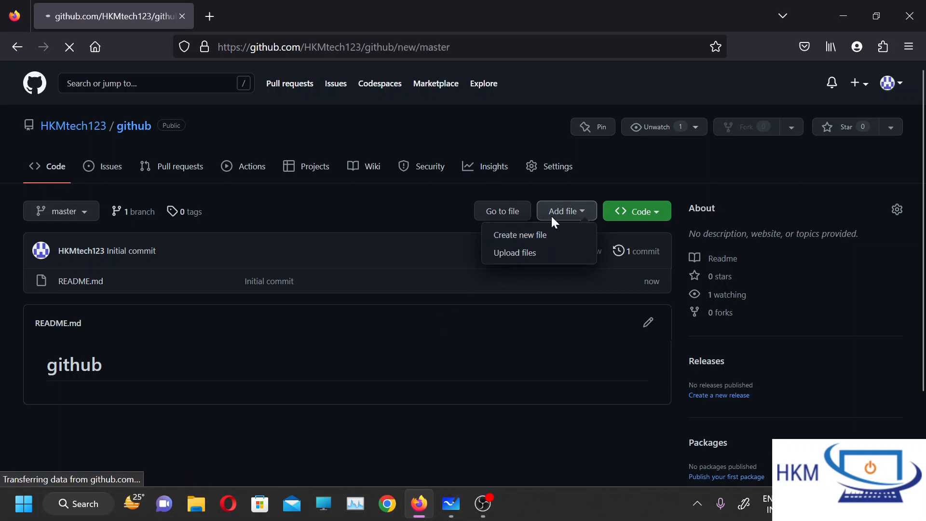
{"action": "left_click", "coordinate": [110, 216]}
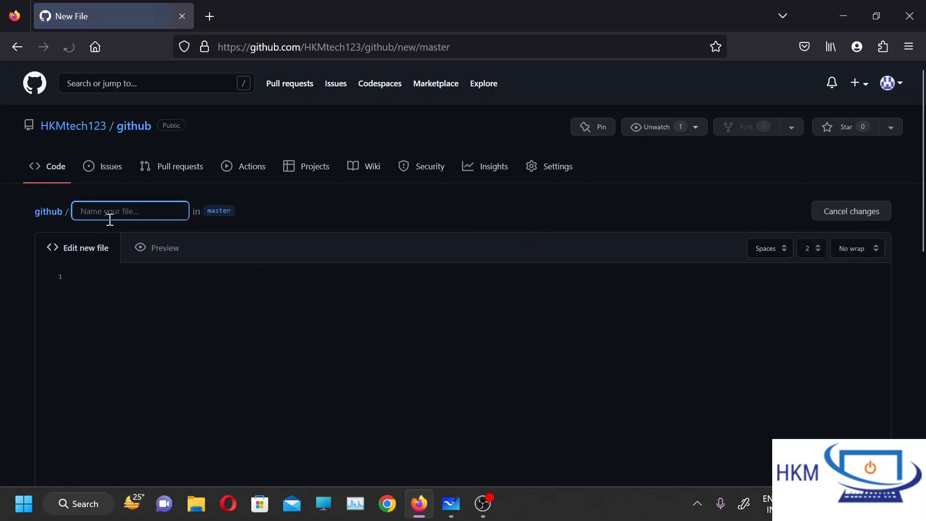
{"action": "type", "text": "file1"}
Enter "this is github file" as the content of file1.
{"action": "left_click", "coordinate": [128, 312]}
{"action": "type", "text": "this "}
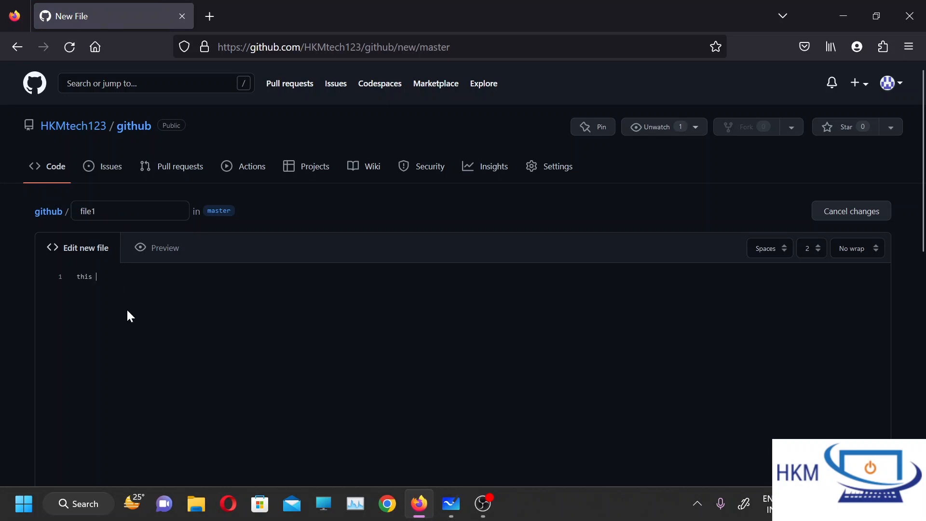
{"action": "type", "text": "is github"}
{"action": "key", "text": "BackSpace"}
{"action": "key", "text": "BackSpace"}
{"action": "key", "text": "BackSpace"}
{"action": "key", "text": "BackSpace"}
{"action": "key", "text": "BackSpace"}
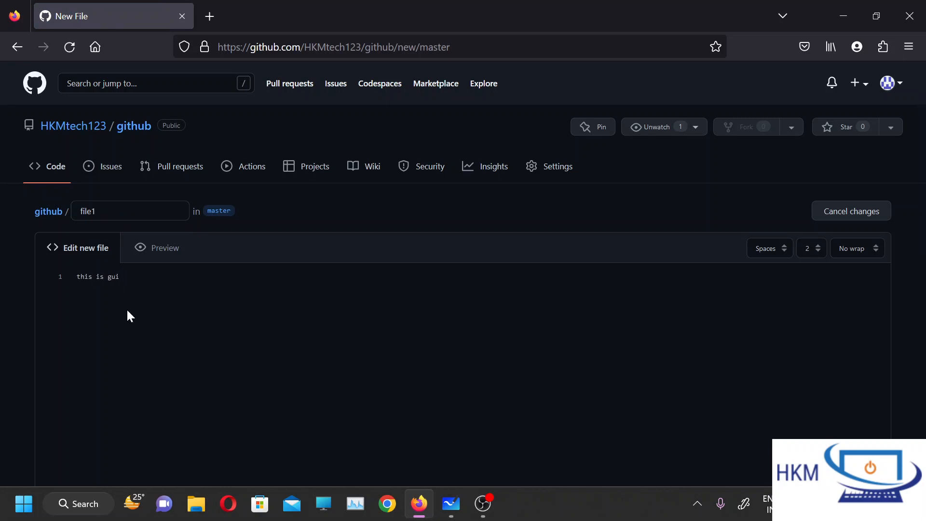
{"action": "type", "text": "ithub file"}
Enter "this is first commit" as the commit message for the new file.
{"action": "scroll", "coordinate": [688, 378], "scroll_direction": "down", "scroll_amount": 10}
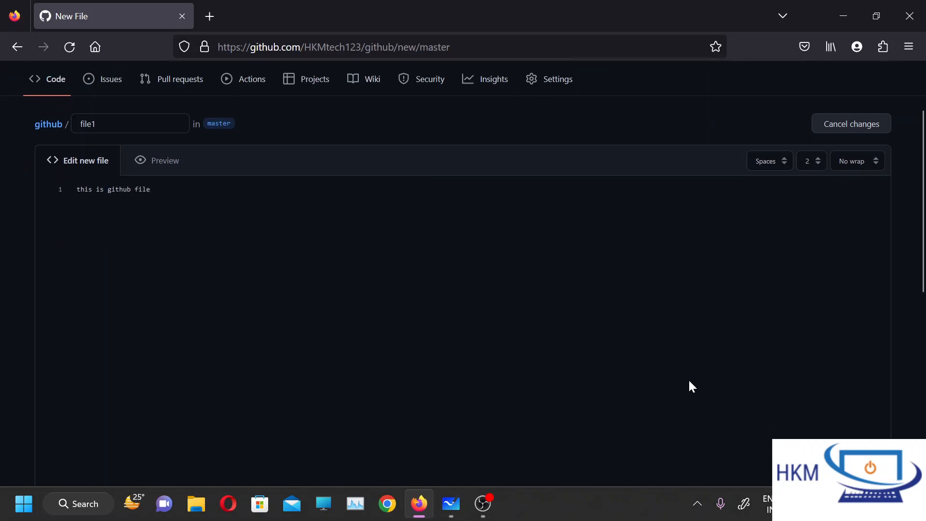
{"action": "left_click", "coordinate": [392, 256]}
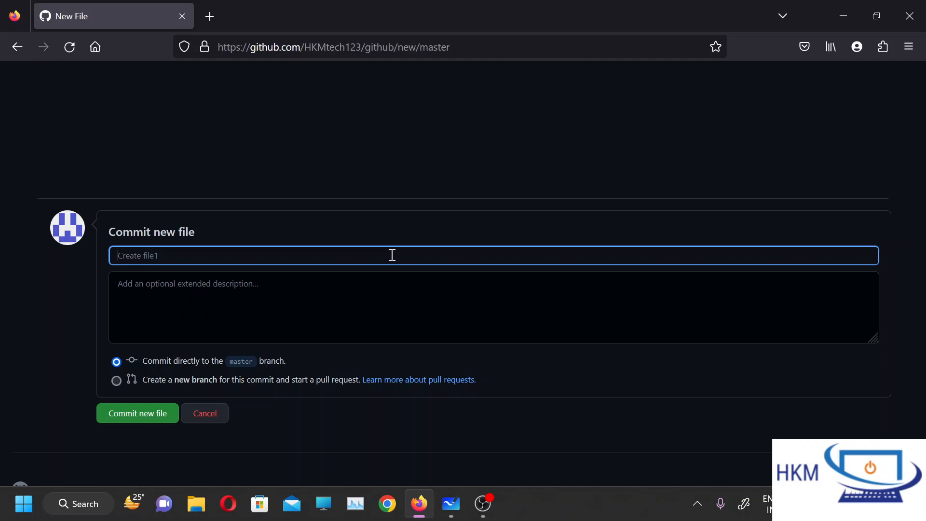
{"action": "type", "text": "this is first commut"}
{"action": "key", "text": "BackSpace"}
{"action": "type", "text": "it"}
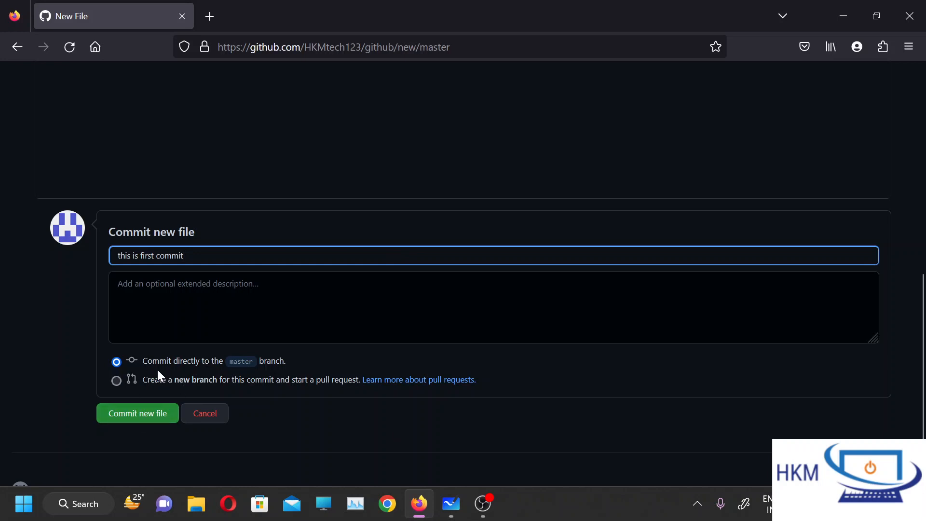
Review the two branch options for the commit and commit file1 directly to the master branch.
{"action": "left_click_drag", "start_coordinate": [155, 364], "coordinate": [288, 363]}
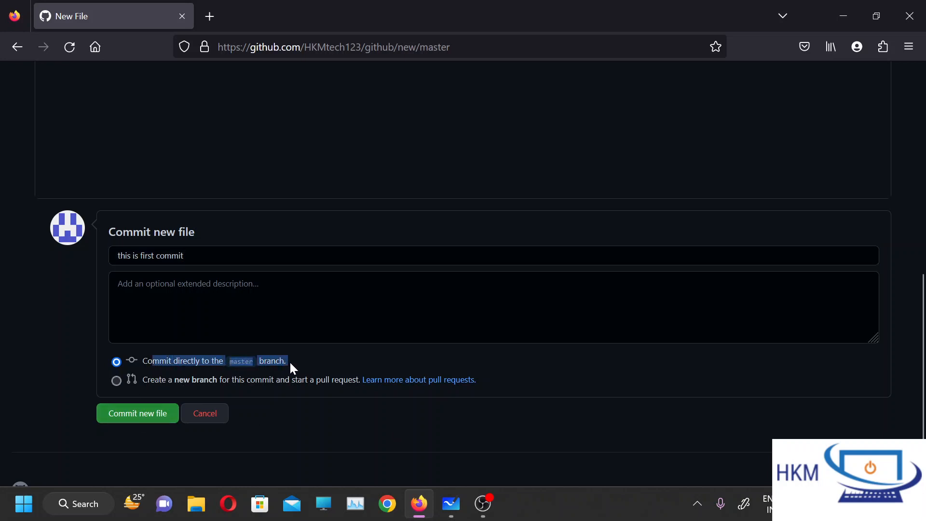
{"action": "left_click", "coordinate": [289, 363]}
{"action": "left_click_drag", "start_coordinate": [169, 378], "coordinate": [332, 389]}
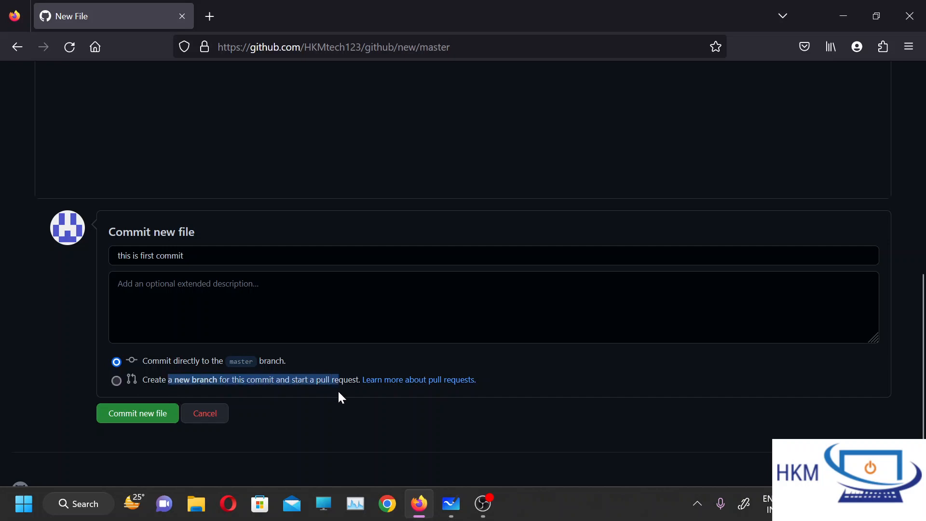
{"action": "left_click", "coordinate": [316, 385]}
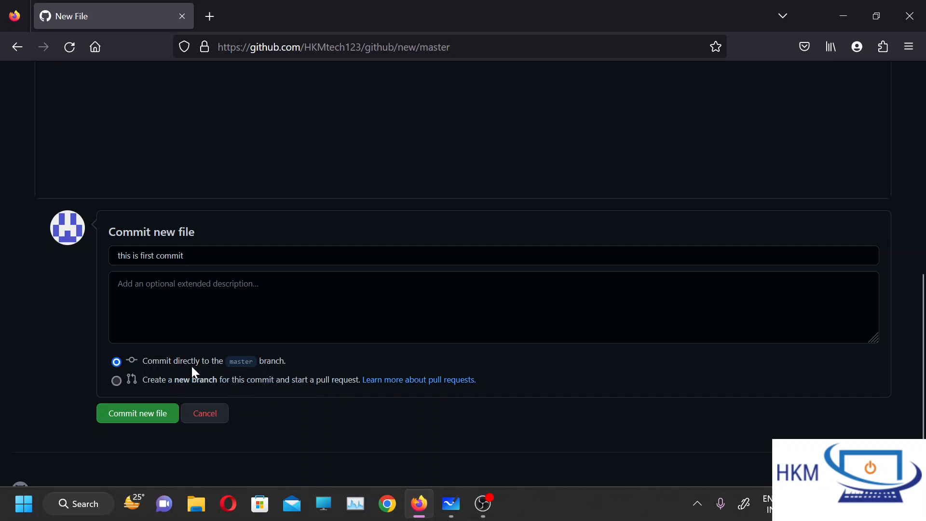
{"action": "left_click", "coordinate": [131, 417]}
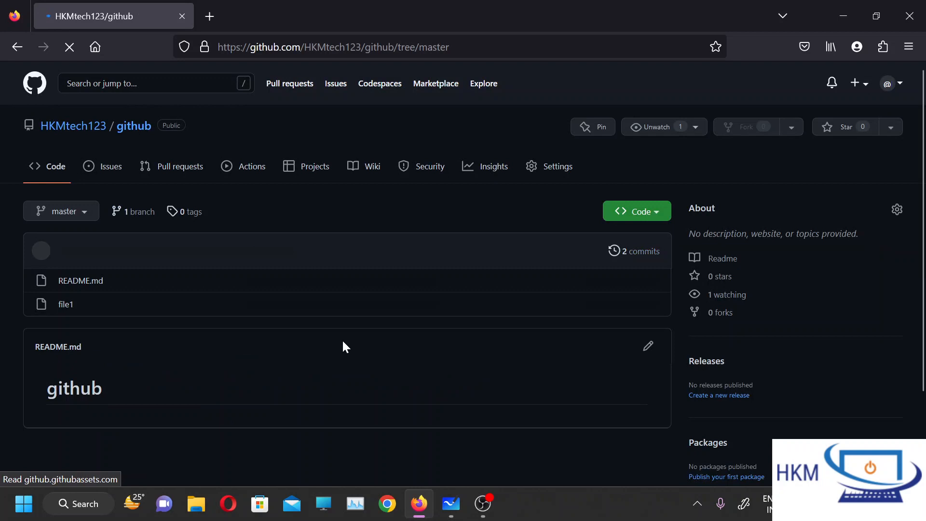
Check the repository's commit history, and go back to the repository's main page and reload it.
{"action": "left_click", "coordinate": [627, 252]}
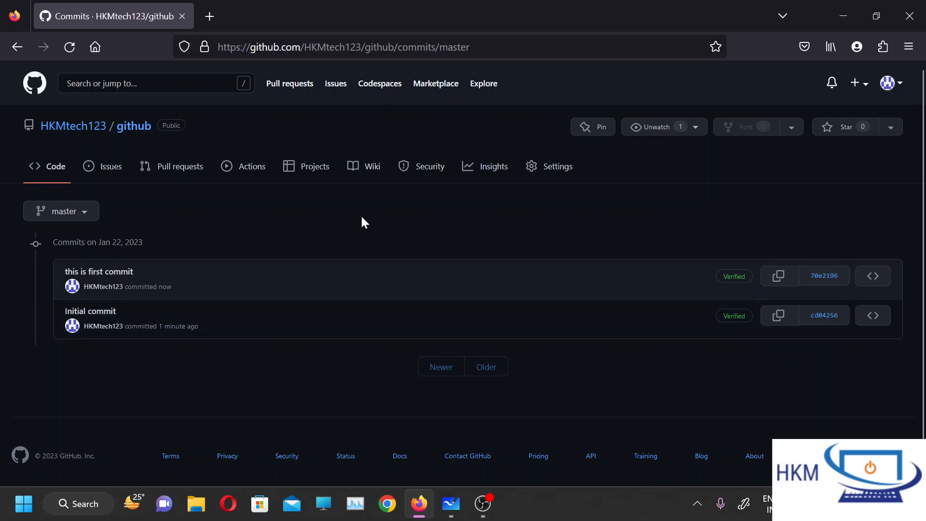
{"action": "left_click", "coordinate": [25, 53]}
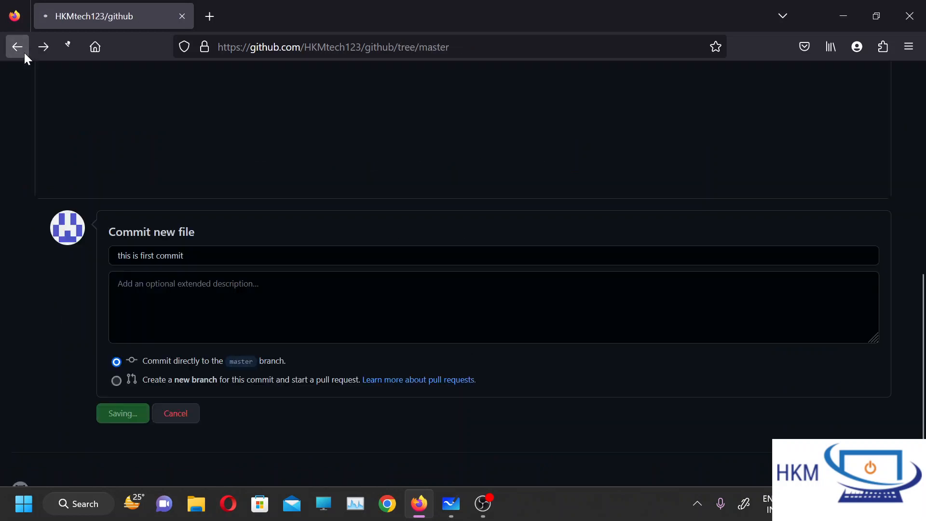
{"action": "scroll", "coordinate": [111, 192], "scroll_direction": "up", "scroll_amount": 10}
{"action": "scroll", "coordinate": [111, 192], "scroll_direction": "up", "scroll_amount": 2}
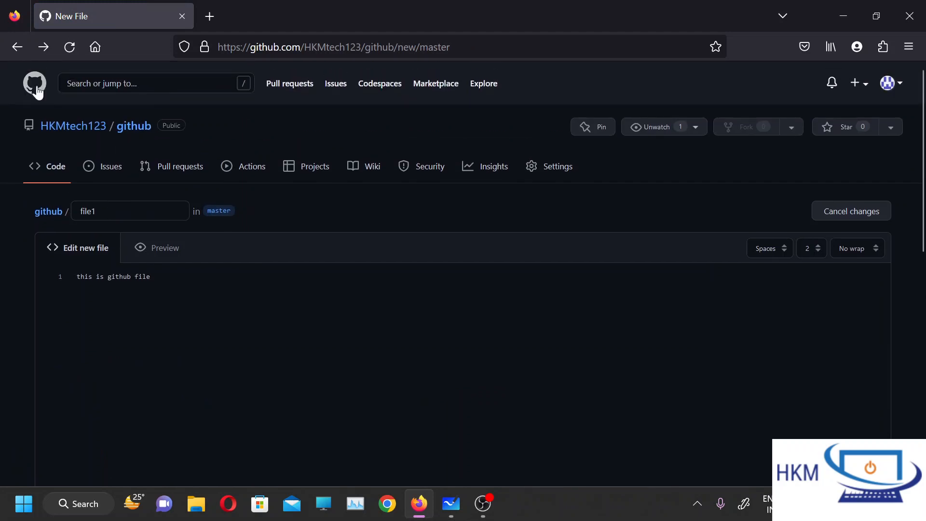
{"action": "left_click", "coordinate": [19, 47]}
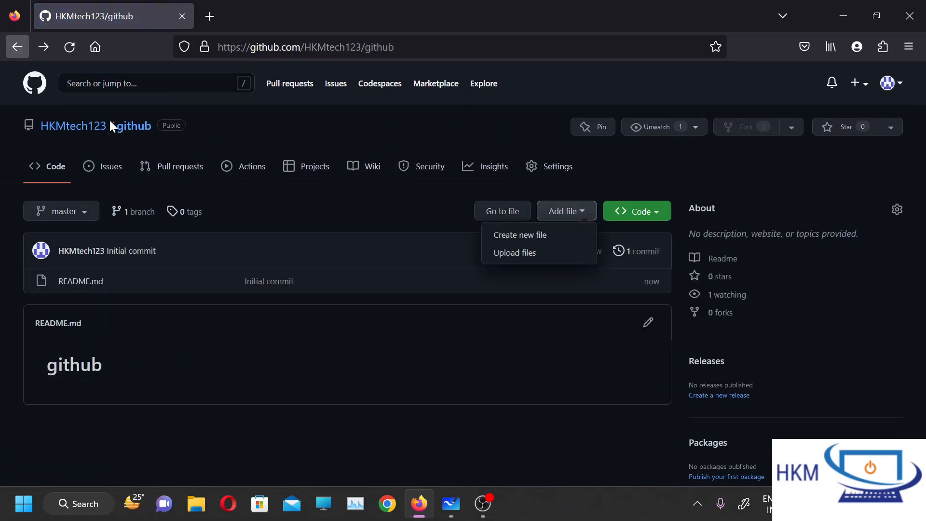
{"action": "left_click", "coordinate": [73, 50]}
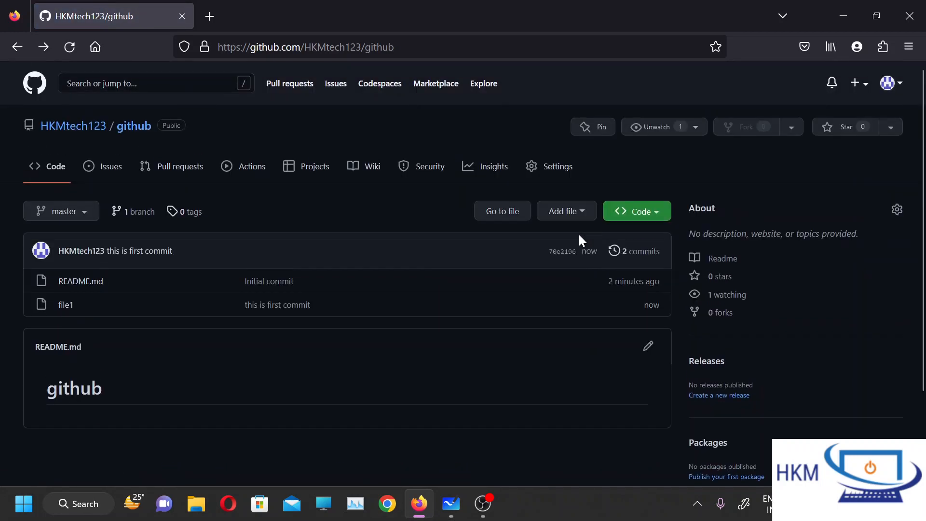
Look at the option for uploading files to the repository without starting an upload.
{"action": "left_click", "coordinate": [578, 211]}
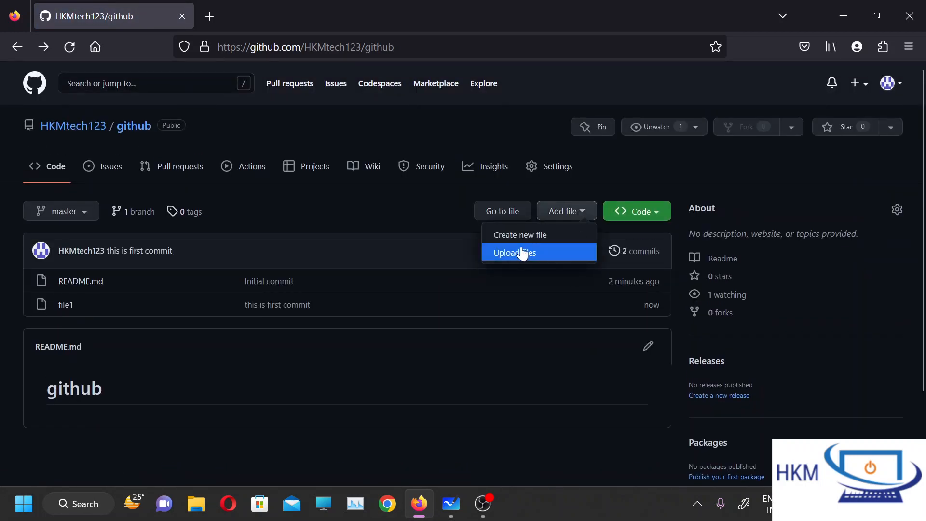
{"action": "left_click", "coordinate": [390, 224]}
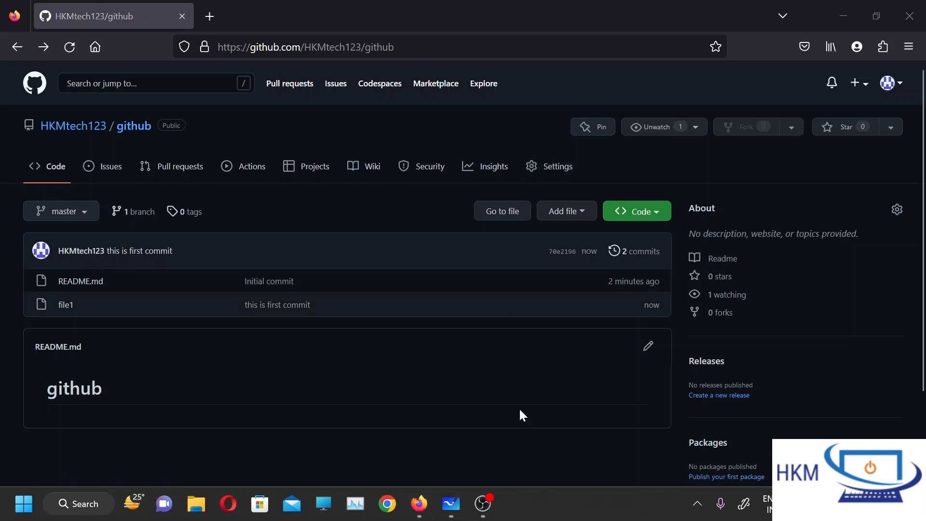
Open the github repository's settings and look through the general options as far as the pull request section.
{"action": "left_click", "coordinate": [559, 166]}
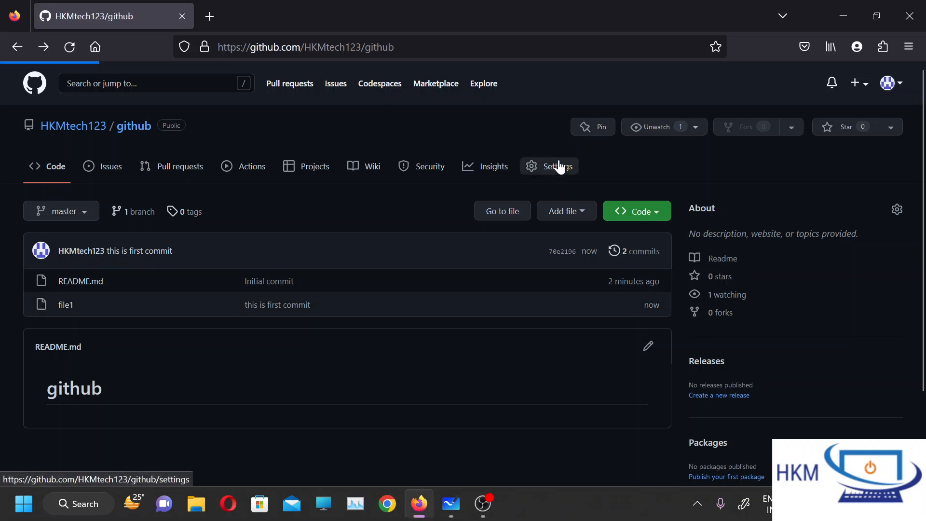
{"action": "scroll", "coordinate": [623, 383], "scroll_direction": "down", "scroll_amount": 2}
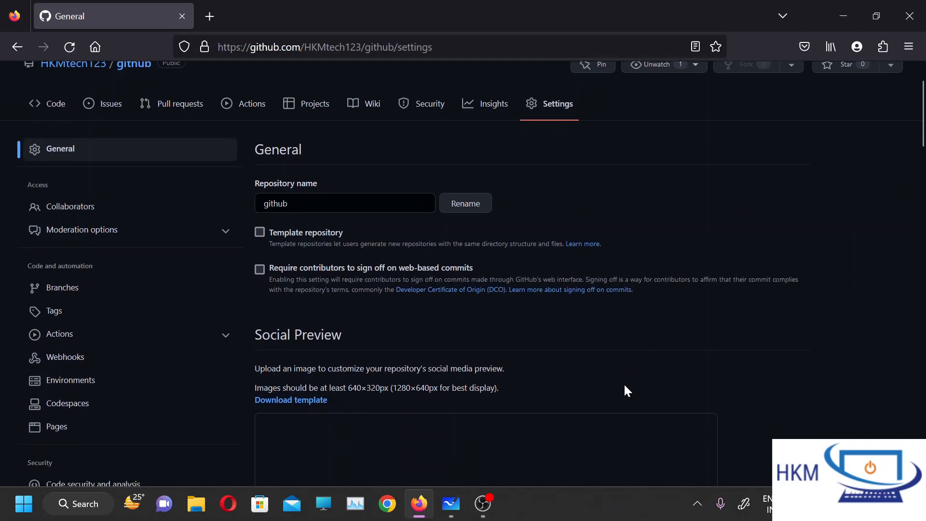
{"action": "scroll", "coordinate": [625, 386], "scroll_direction": "down", "scroll_amount": 2}
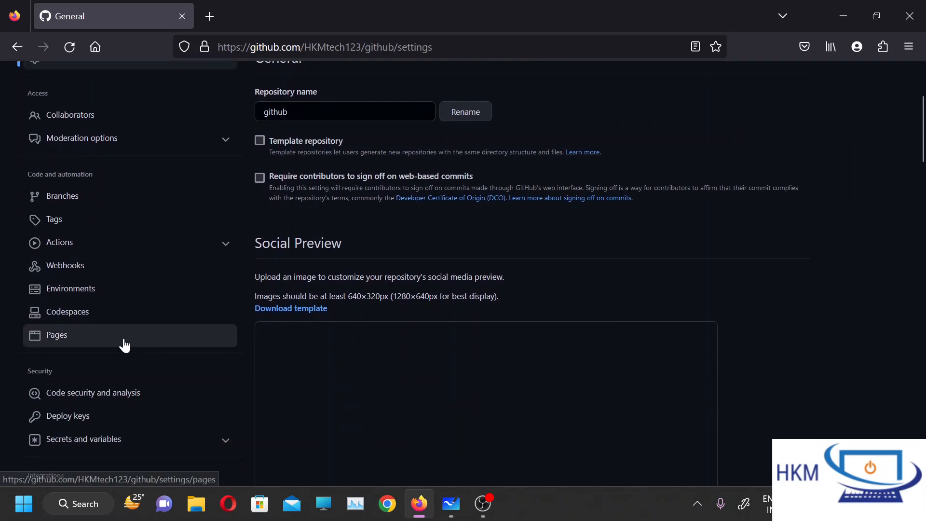
{"action": "scroll", "coordinate": [124, 346], "scroll_direction": "down", "scroll_amount": 4}
{"action": "scroll", "coordinate": [501, 442], "scroll_direction": "down", "scroll_amount": 12}
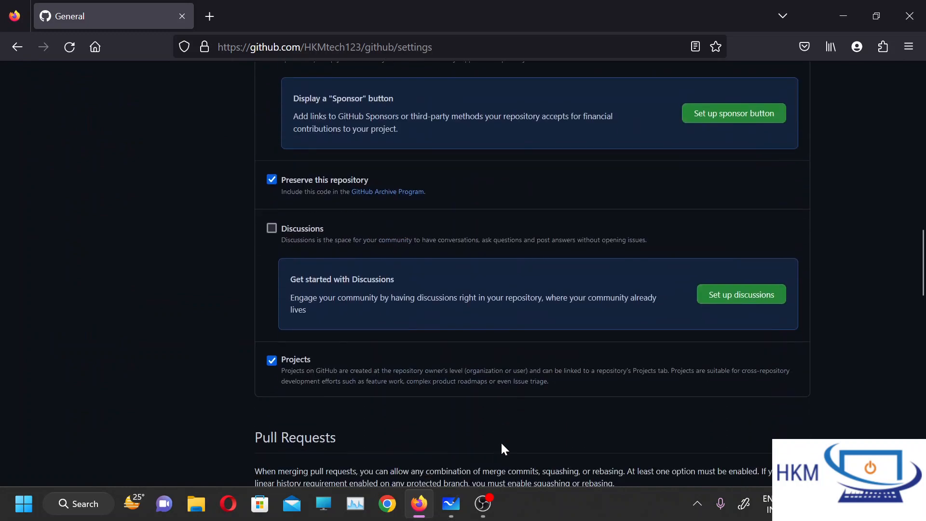
{"action": "scroll", "coordinate": [502, 443], "scroll_direction": "down", "scroll_amount": 5}
{"action": "scroll", "coordinate": [502, 444], "scroll_direction": "down", "scroll_amount": 5}
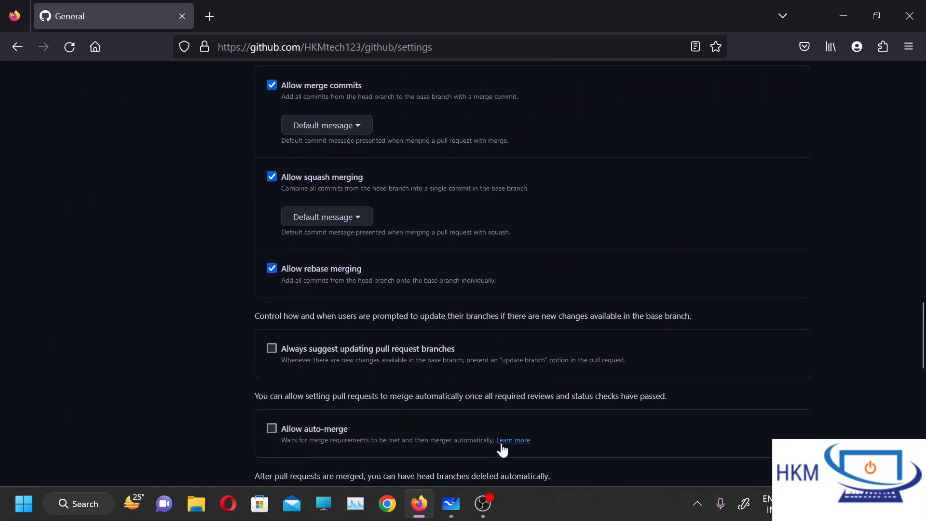
{"action": "scroll", "coordinate": [502, 446], "scroll_direction": "up", "scroll_amount": 3}
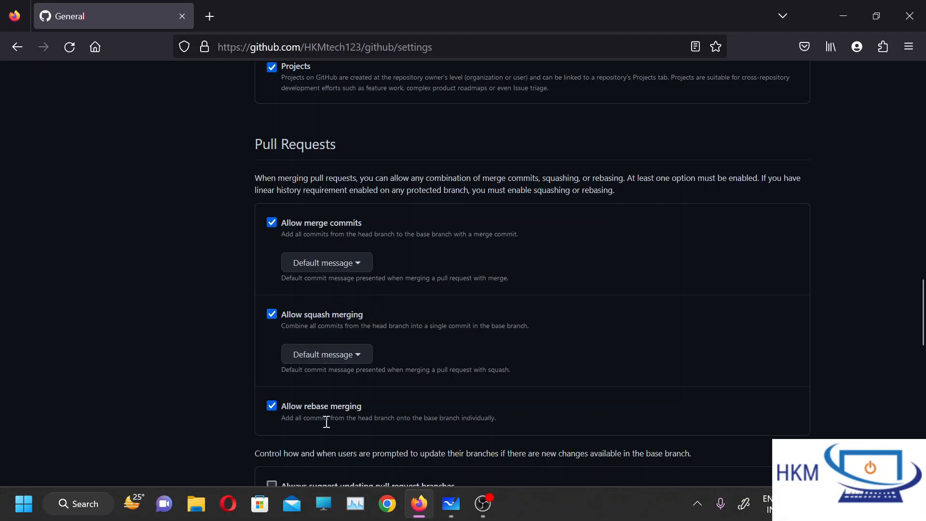
Examine the merge commit, squash merging and rebase merging options for pull requests.
{"action": "left_click_drag", "start_coordinate": [365, 410], "coordinate": [266, 228]}
{"action": "left_click", "coordinate": [394, 169]}
{"action": "scroll", "coordinate": [499, 428], "scroll_direction": "down", "scroll_amount": 2}
{"action": "scroll", "coordinate": [498, 428], "scroll_direction": "up", "scroll_amount": 1}
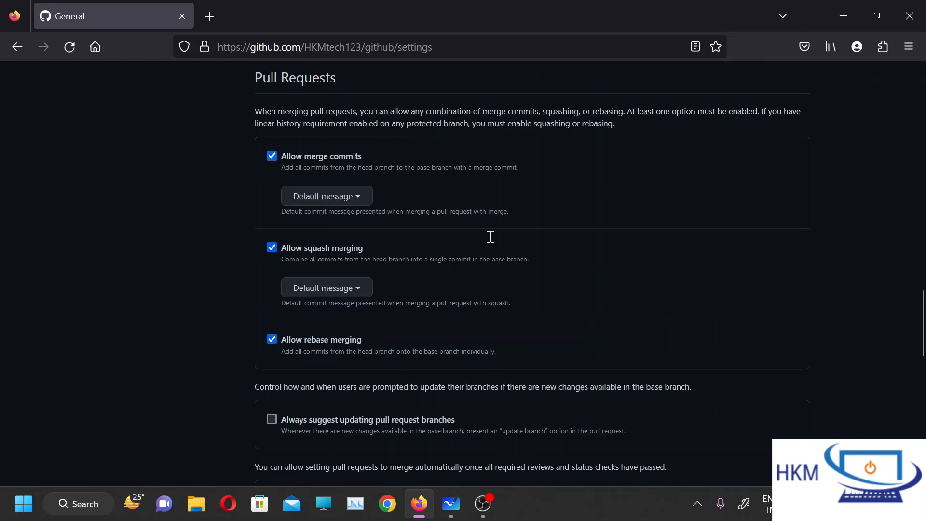
Examine the archive, push and Danger Zone sections at the end of the general settings.
{"action": "scroll", "coordinate": [615, 381], "scroll_direction": "down", "scroll_amount": 12}
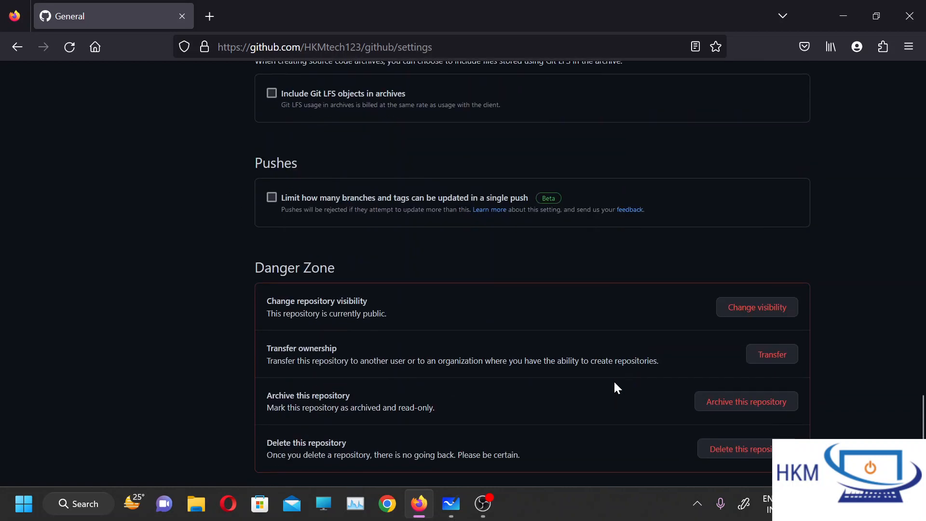
{"action": "scroll", "coordinate": [616, 387], "scroll_direction": "up", "scroll_amount": 5}
{"action": "scroll", "coordinate": [615, 383], "scroll_direction": "up", "scroll_amount": 1}
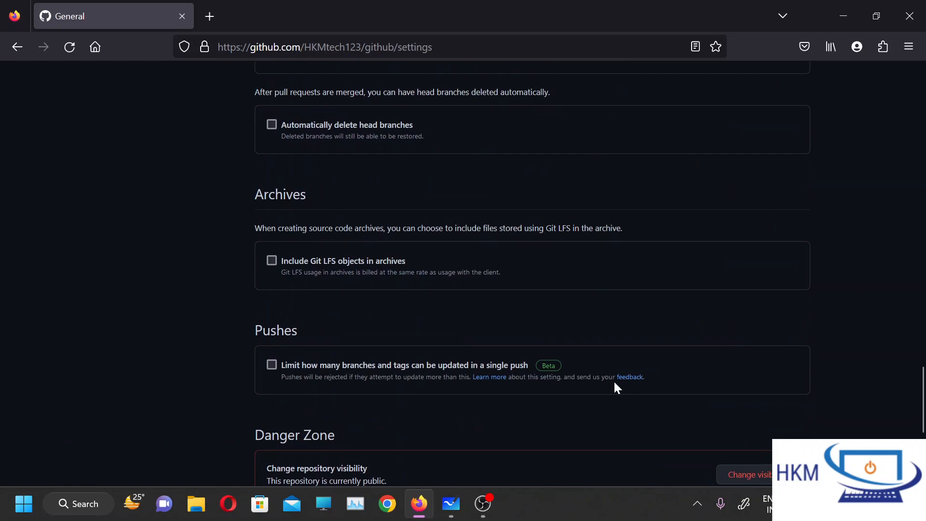
{"action": "scroll", "coordinate": [616, 382], "scroll_direction": "down", "scroll_amount": 5}
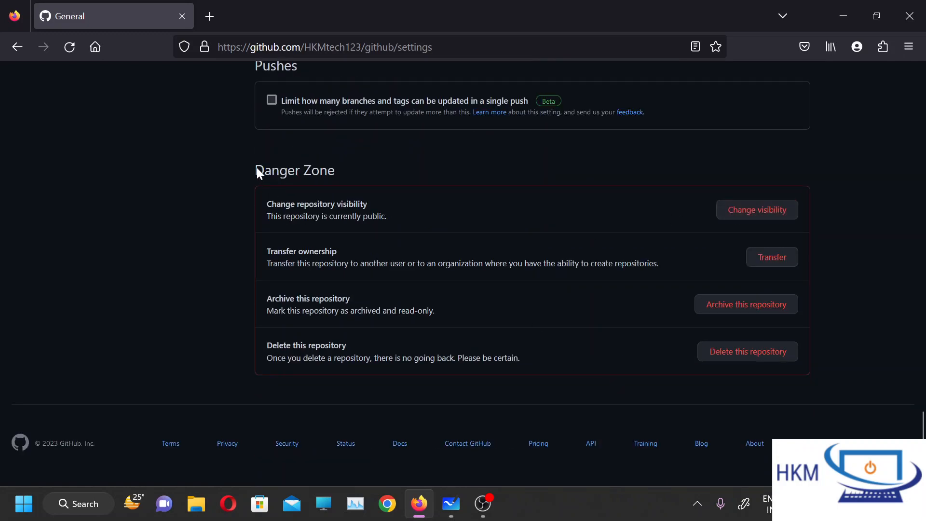
{"action": "left_click_drag", "start_coordinate": [256, 171], "coordinate": [343, 175]}
{"action": "left_click", "coordinate": [343, 176]}
Look at the visibility change offered for the repository in the Danger Zone and close it without choosing.
{"action": "left_click", "coordinate": [738, 210]}
{"action": "left_click_drag", "start_coordinate": [733, 219], "coordinate": [726, 244]}
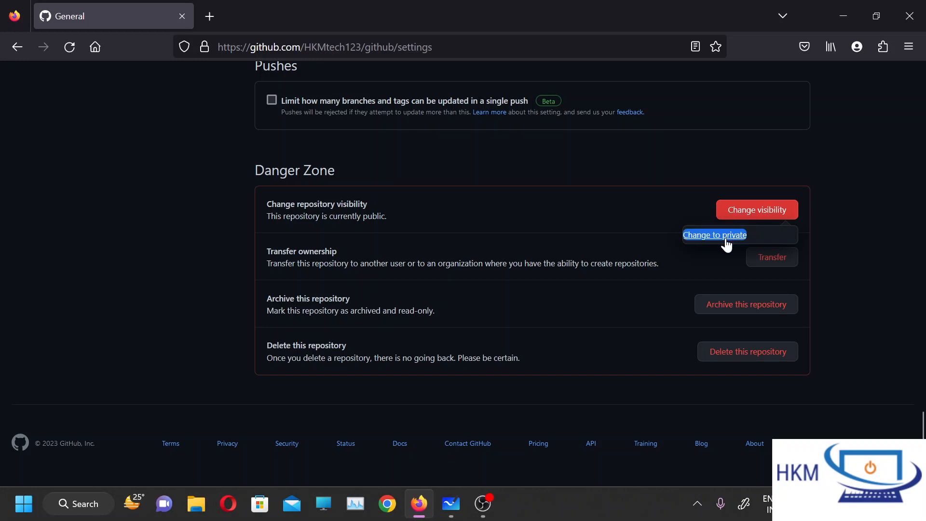
{"action": "left_click", "coordinate": [534, 236]}
{"action": "left_click", "coordinate": [530, 222]}
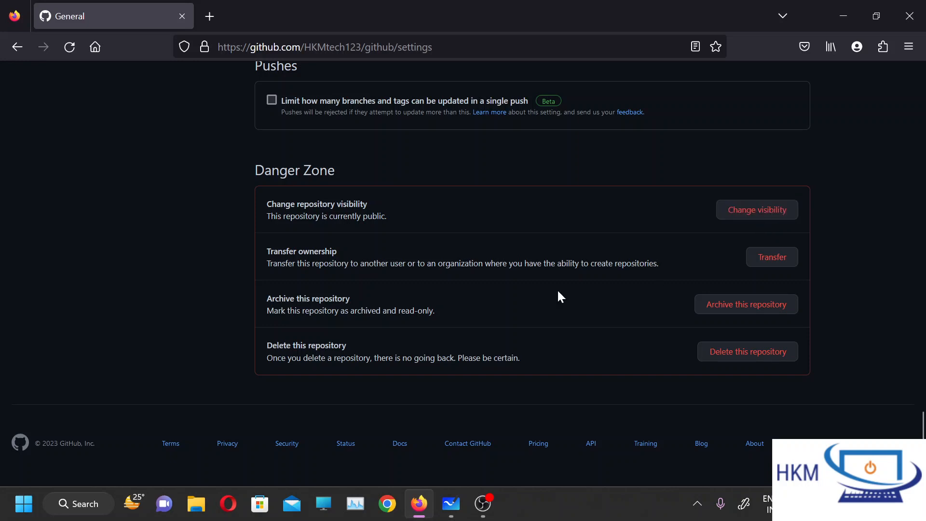
Change the github repository's visibility to private, accept the listed effects, and confirm access with the account password.
{"action": "left_click", "coordinate": [755, 213]}
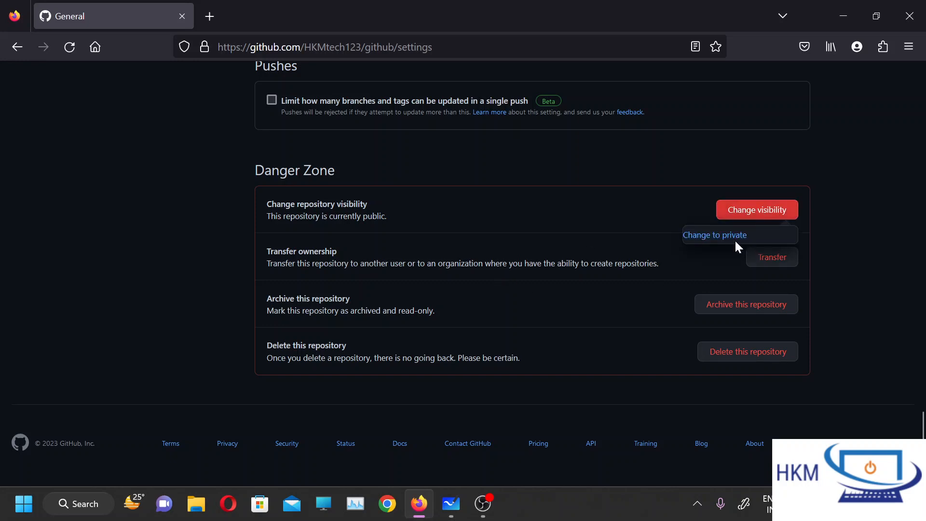
{"action": "left_click", "coordinate": [734, 237]}
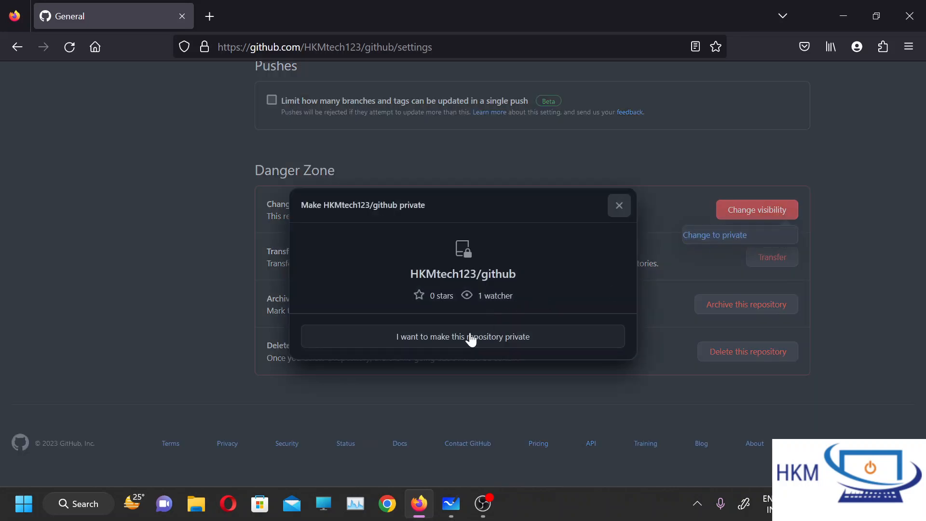
{"action": "double_click", "coordinate": [463, 338]}
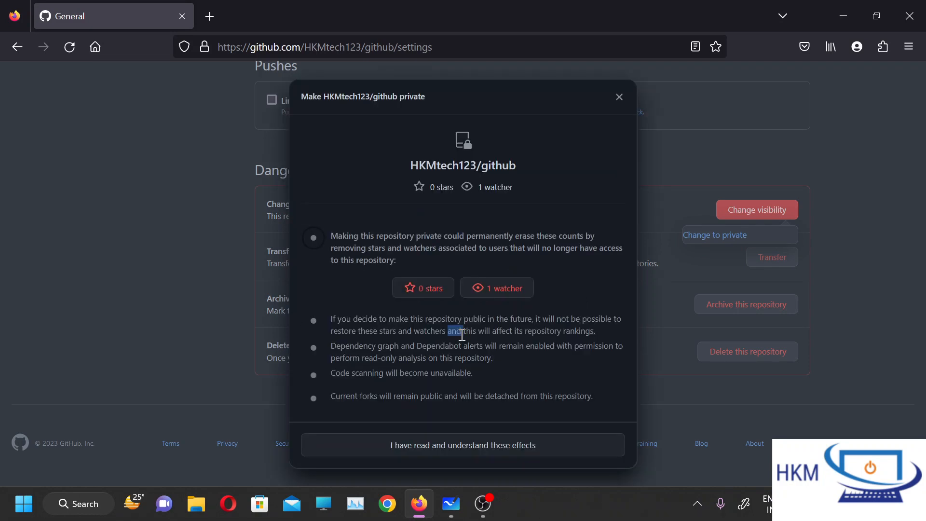
{"action": "left_click", "coordinate": [467, 442]}
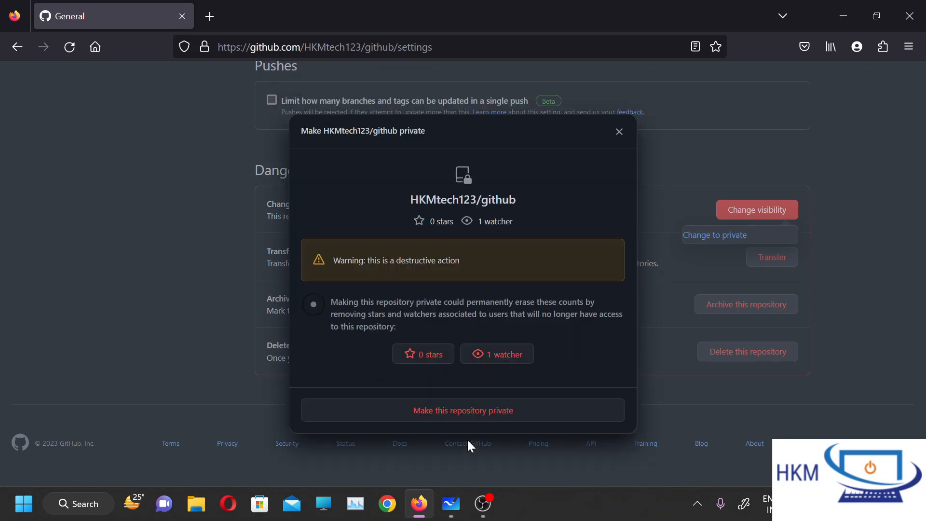
{"action": "left_click", "coordinate": [444, 409]}
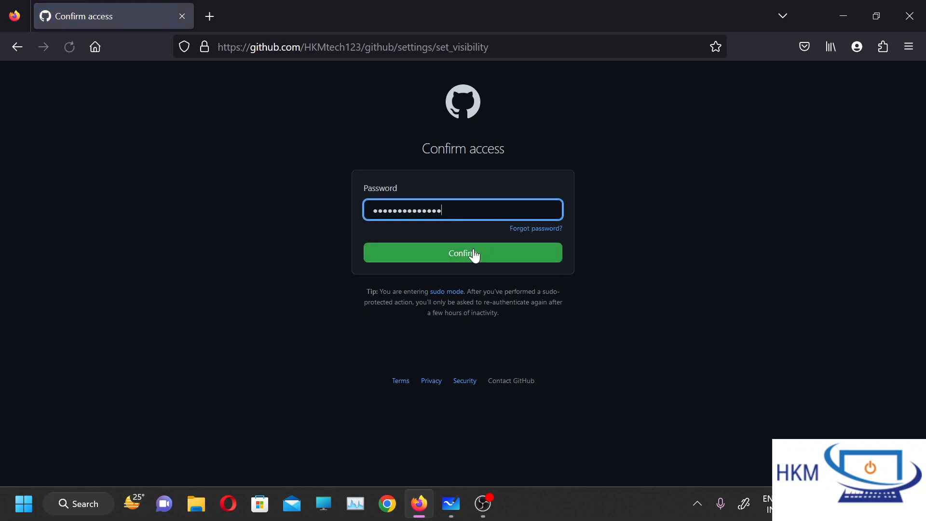
{"action": "left_click", "coordinate": [473, 254]}
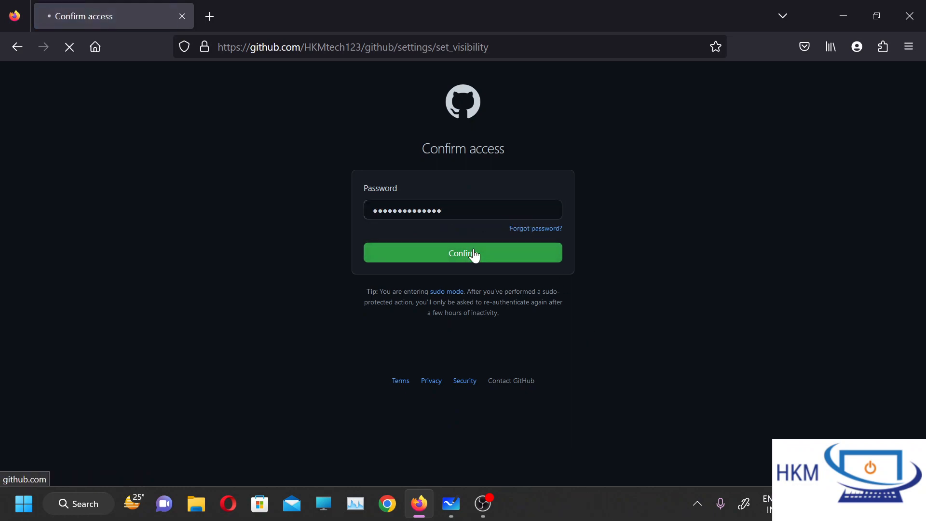
Check the repository's visibility status in the Danger Zone and read the description of archiving the repository.
{"action": "scroll", "coordinate": [737, 346], "scroll_direction": "down", "scroll_amount": 3}
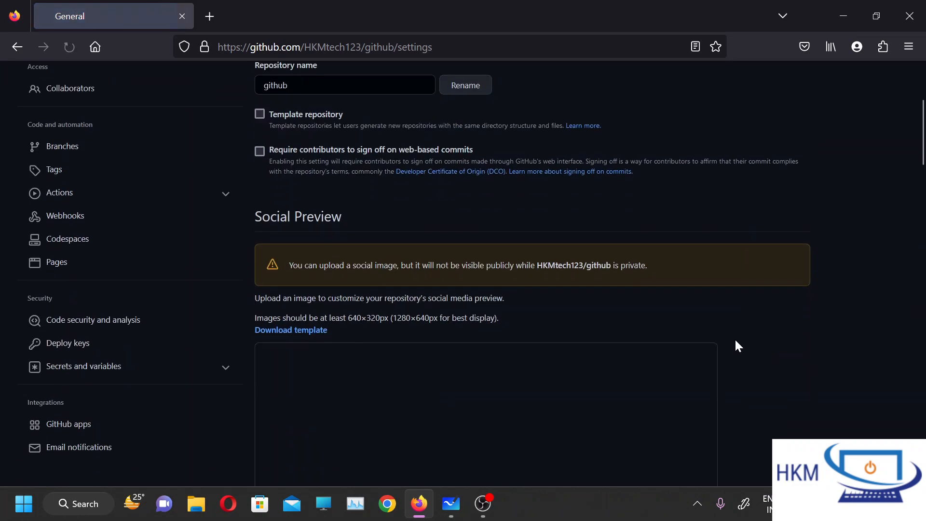
{"action": "scroll", "coordinate": [735, 341], "scroll_direction": "down", "scroll_amount": 15}
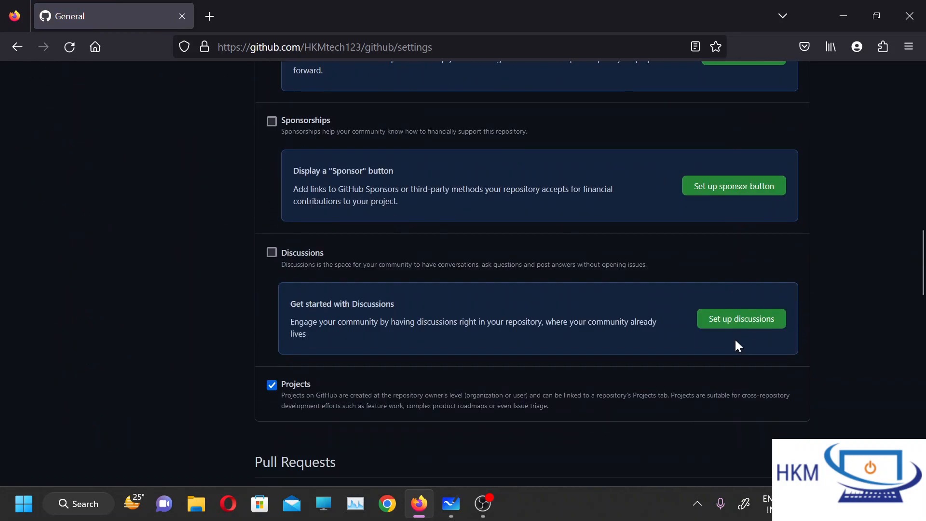
{"action": "scroll", "coordinate": [736, 341], "scroll_direction": "down", "scroll_amount": 20}
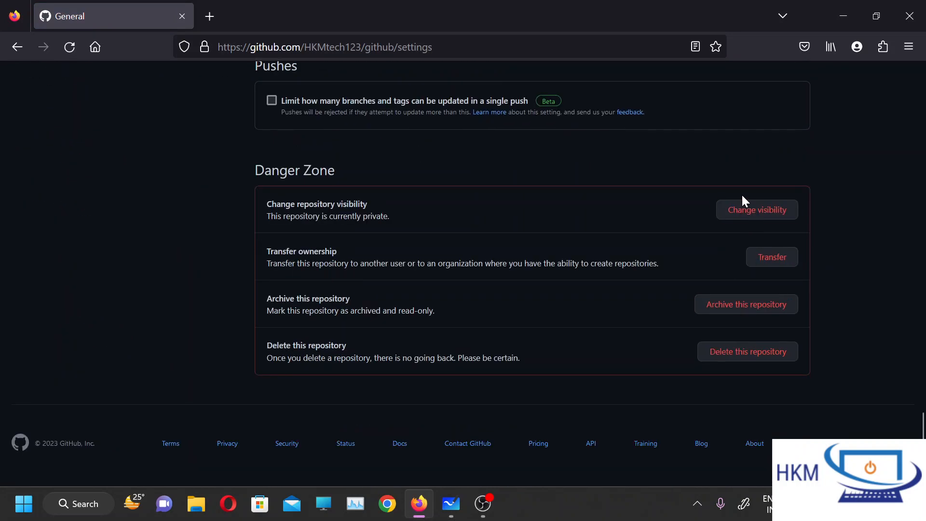
{"action": "left_click_drag", "start_coordinate": [291, 215], "coordinate": [399, 218]}
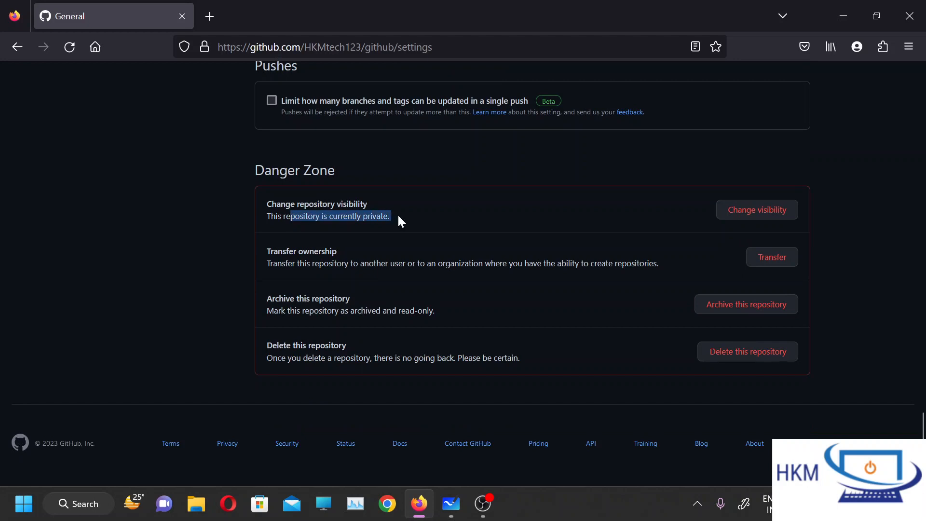
{"action": "left_click", "coordinate": [398, 216]}
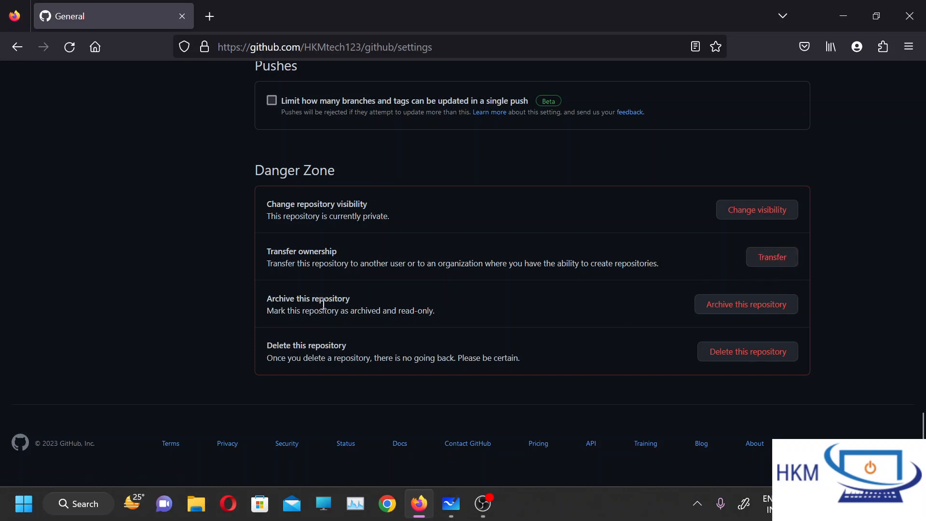
{"action": "left_click_drag", "start_coordinate": [476, 319], "coordinate": [244, 298]}
{"action": "left_click", "coordinate": [241, 295]}
Start deleting the repository, fill in its full name as confirmation, and cancel before deleting it.
{"action": "left_click", "coordinate": [738, 350]}
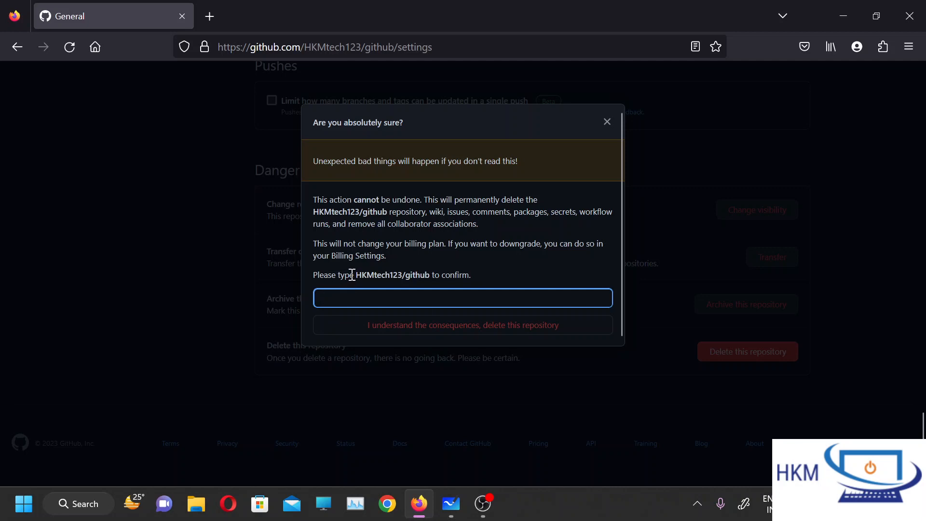
{"action": "left_click_drag", "start_coordinate": [357, 275], "coordinate": [430, 279]}
{"action": "key", "text": "ctrl+c"}
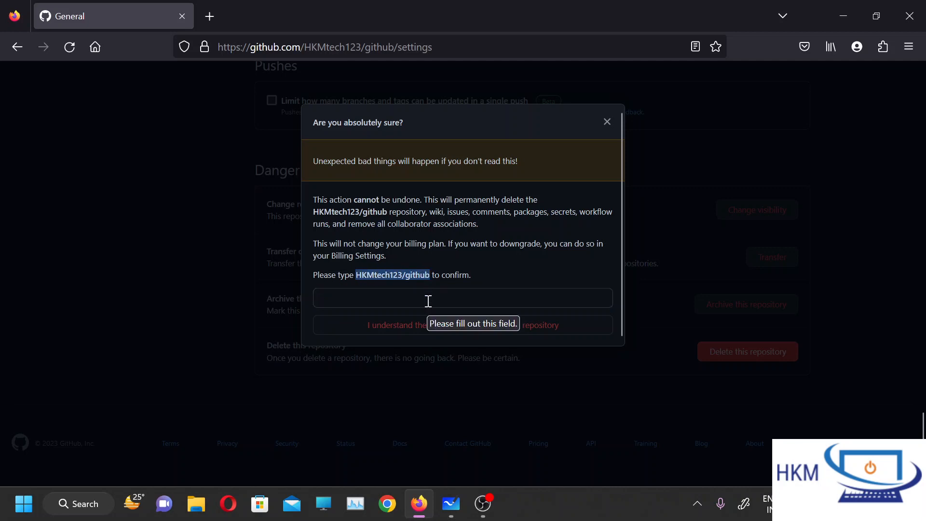
{"action": "left_click", "coordinate": [428, 301]}
{"action": "key", "text": "ctrl+v"}
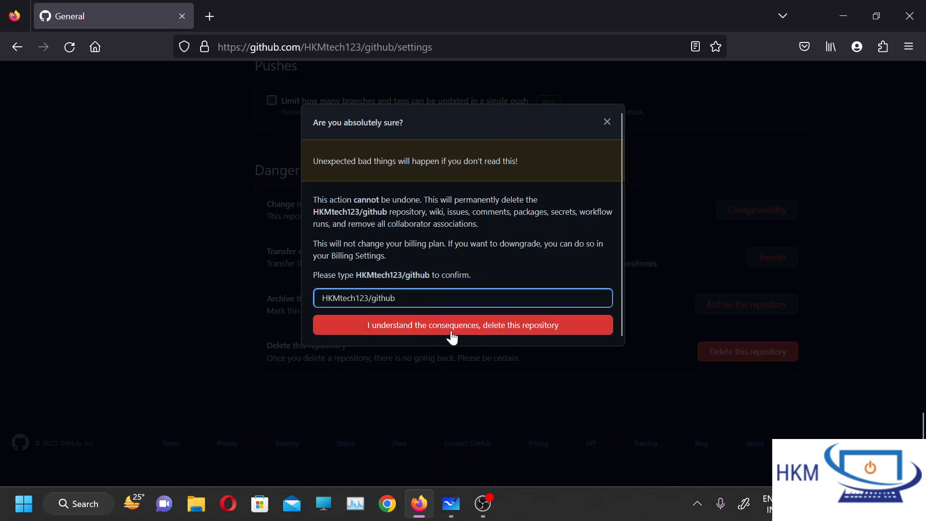
{"action": "left_click", "coordinate": [606, 121]}
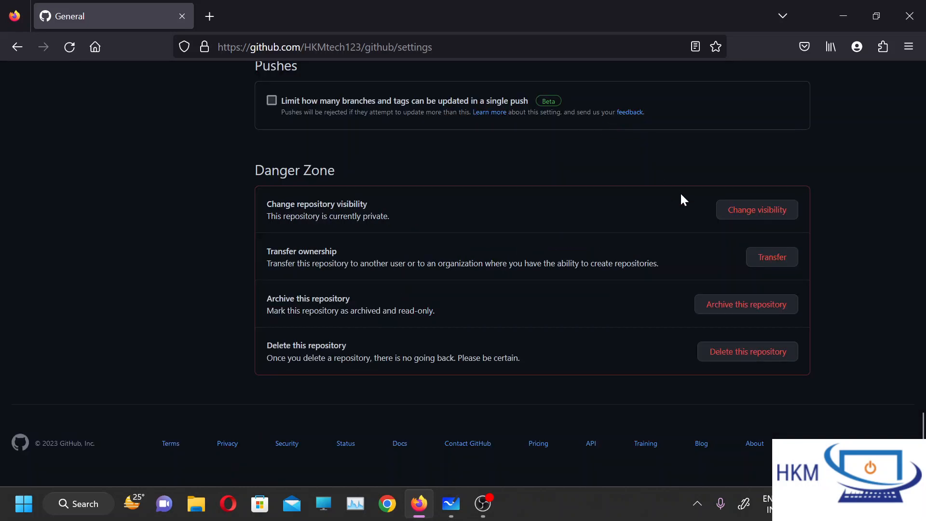
Return to the github repository's code page and look at the options for creating or importing a repository, codespace, gist or organization.
{"action": "scroll", "coordinate": [681, 197], "scroll_direction": "up", "scroll_amount": 20}
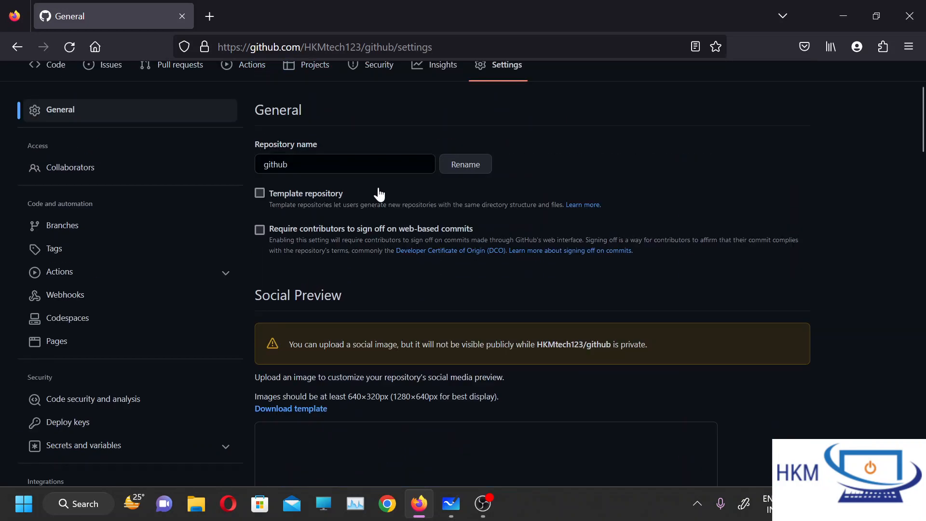
{"action": "scroll", "coordinate": [379, 194], "scroll_direction": "up", "scroll_amount": 2}
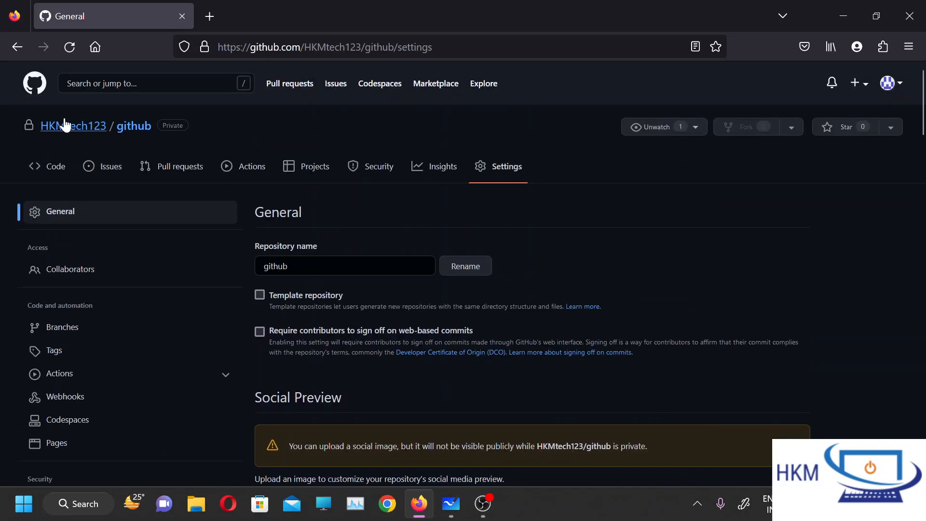
{"action": "left_click", "coordinate": [58, 167]}
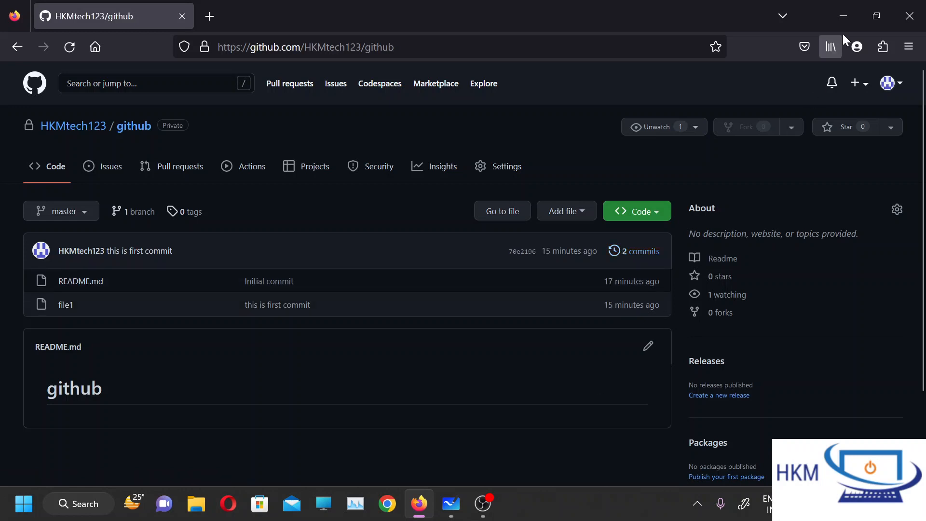
{"action": "left_click", "coordinate": [855, 86]}
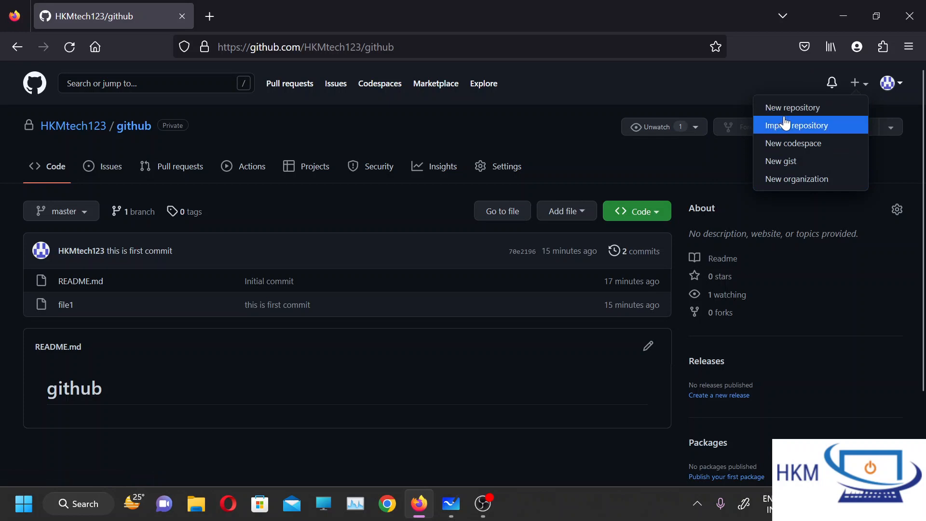
{"action": "left_click", "coordinate": [737, 161]}
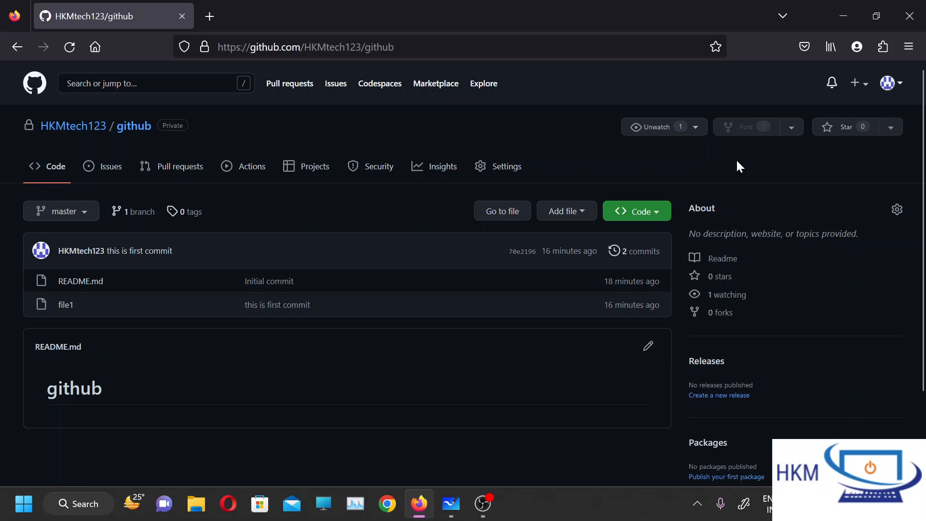